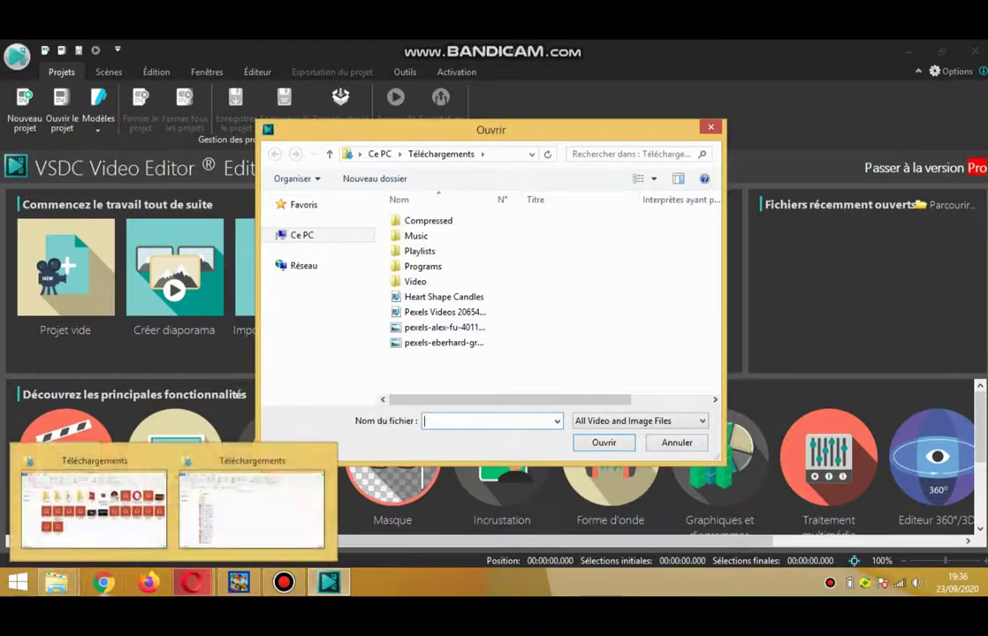
Switch to the Opera browser to check the list of recent downloads, and return to VSDC Video Editor.
mouse_move(192, 581)
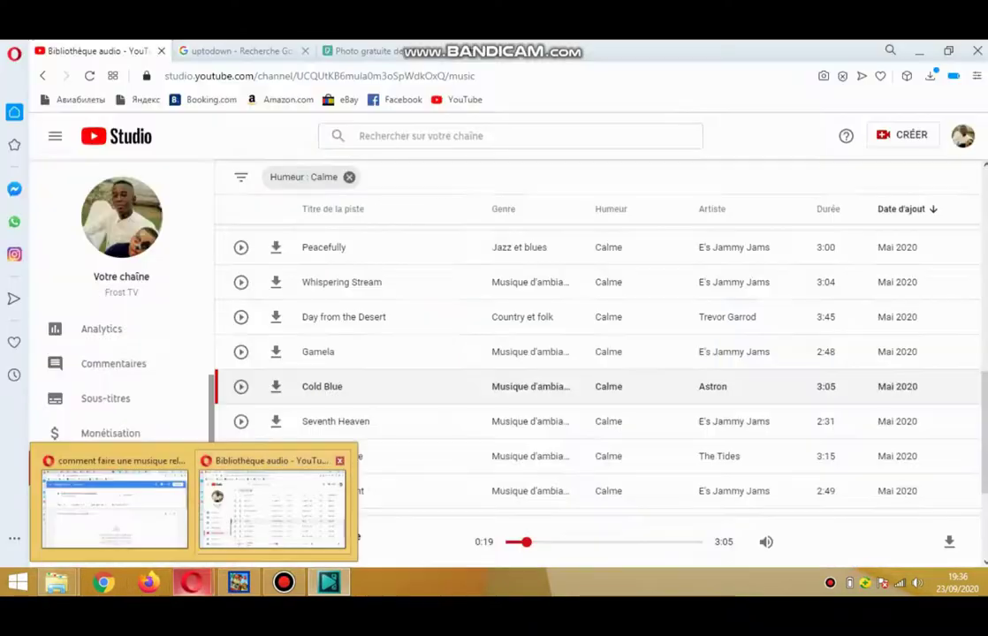
click(272, 509)
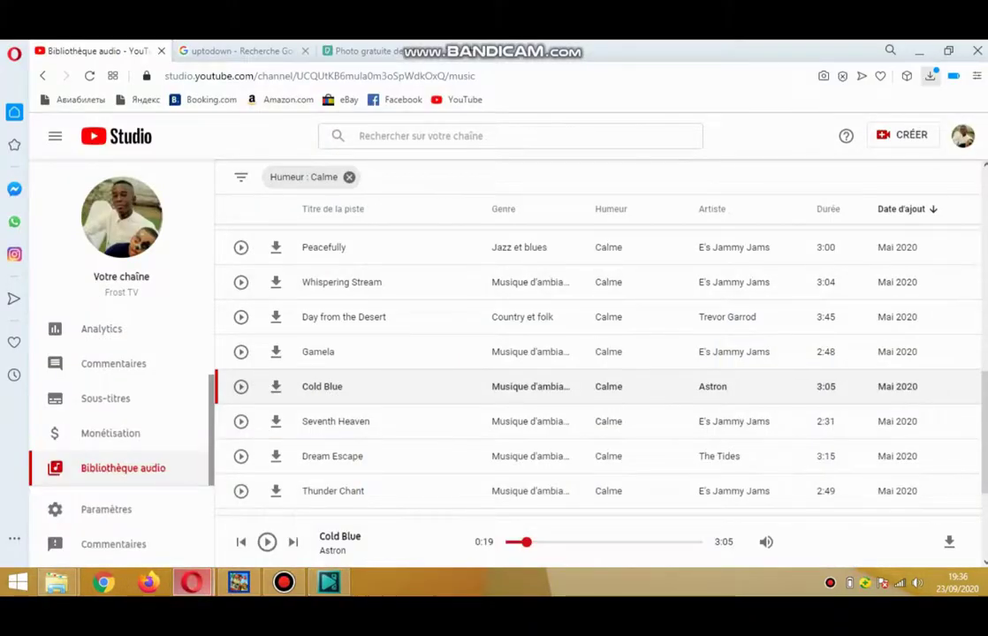
click(930, 76)
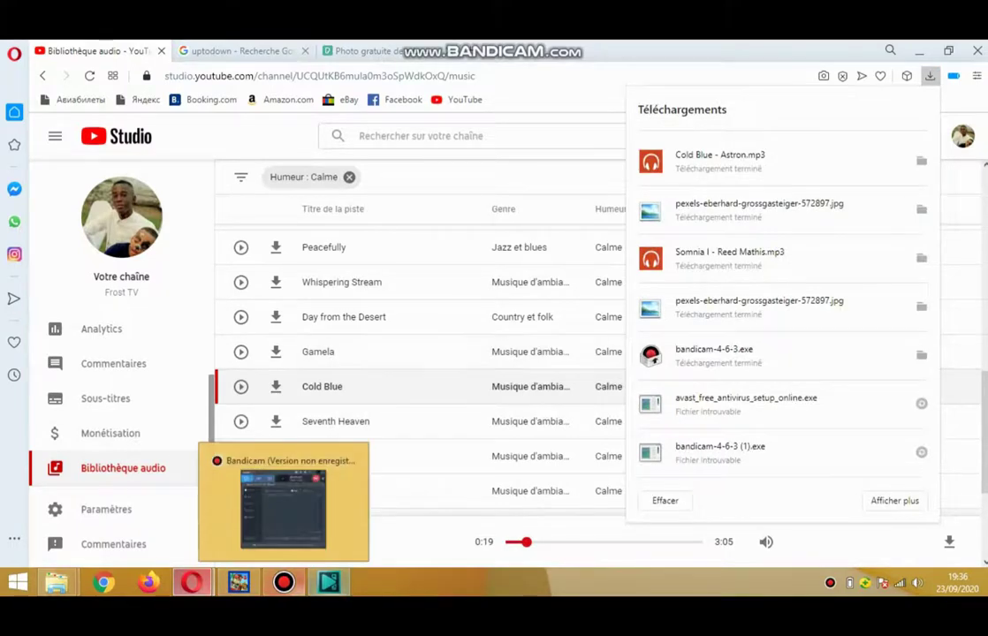
click(329, 581)
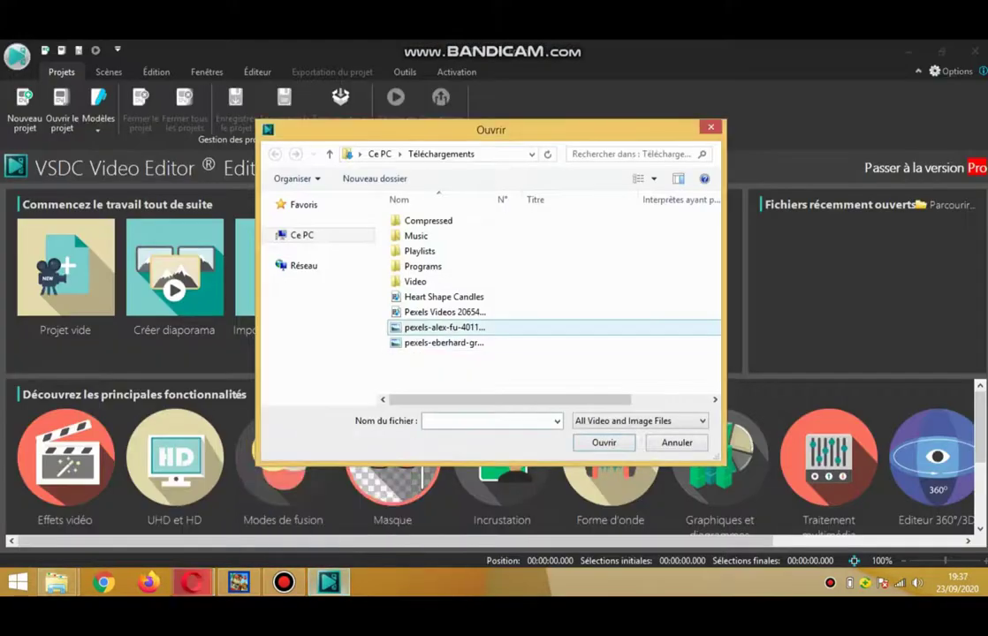
Import the image pexels-eberhard-grossgasteiger-572897 from Téléchargements and clear the prefilled project name.
double_click(443, 343)
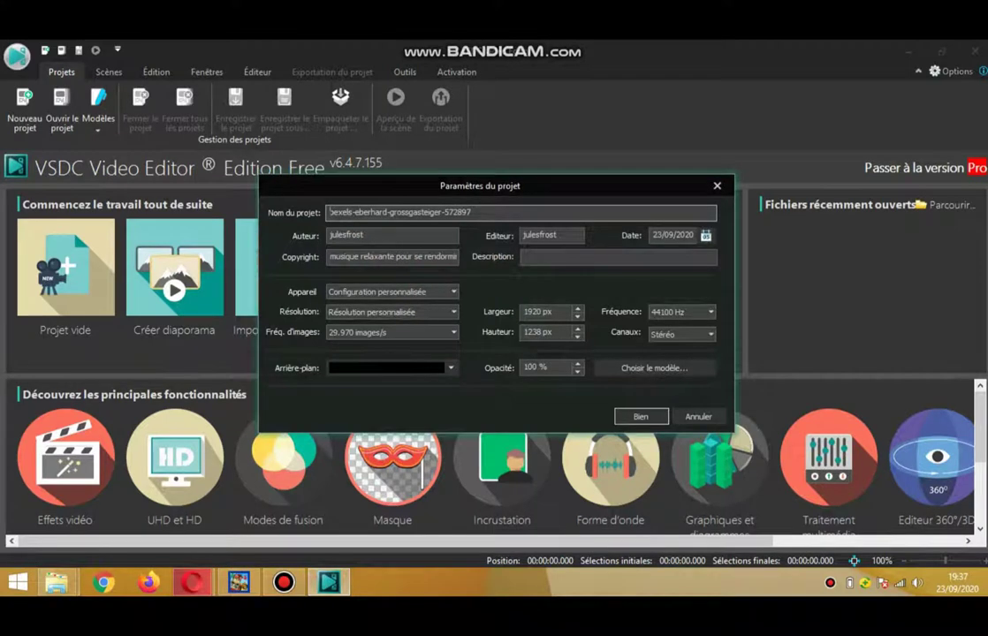
drag(474, 213, 329, 213)
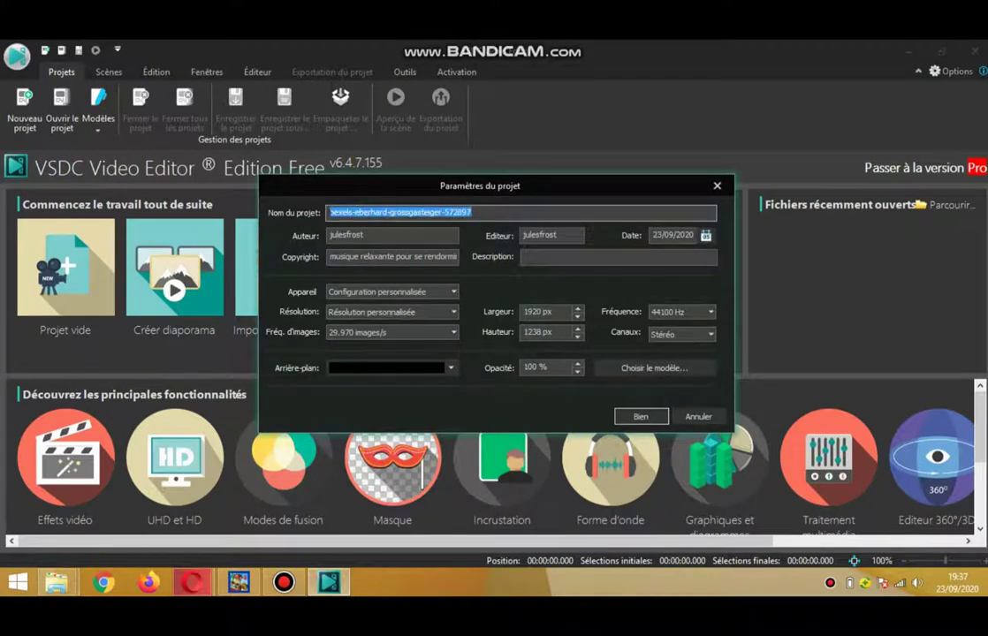
key(BackSpace)
key(Tab)
key(Tab)
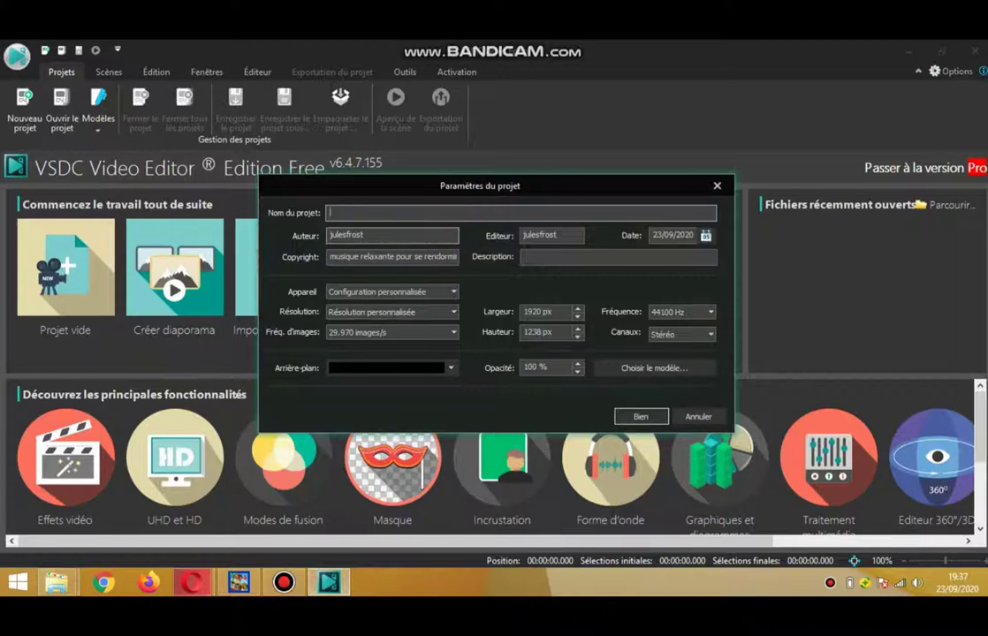
Copy the copyright text "musique relaxante pour se rendormire plus facilement" into the project name and create the project.
drag(329, 257, 465, 257)
key(ctrl+c)
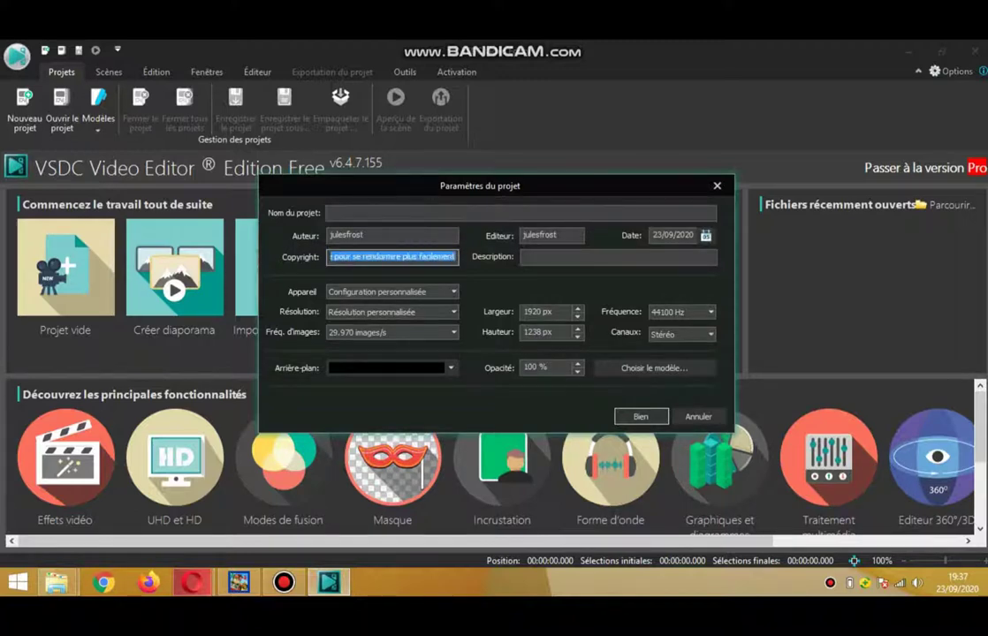
right_click(411, 257)
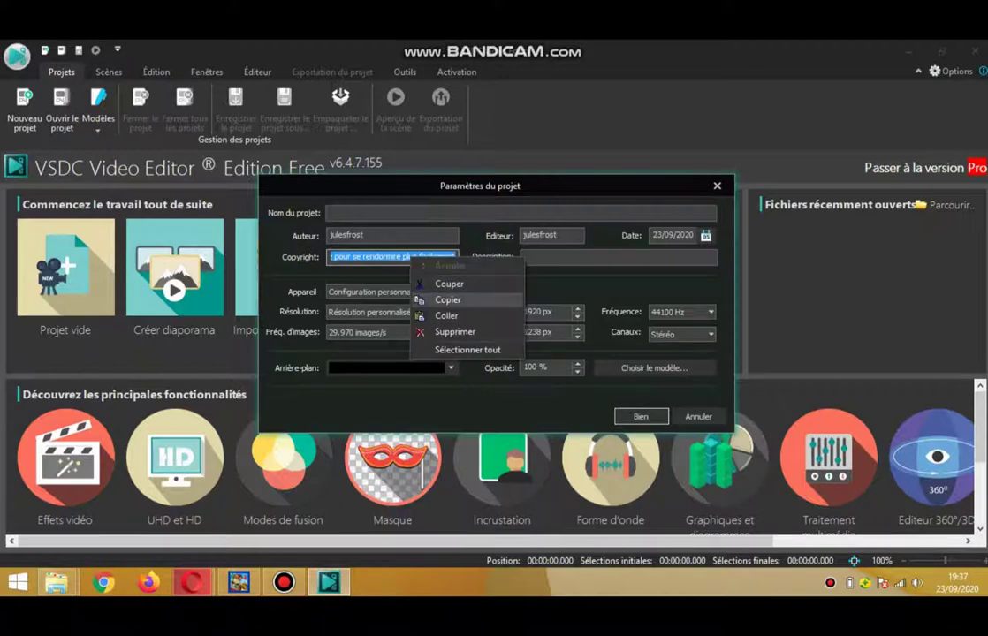
click(448, 300)
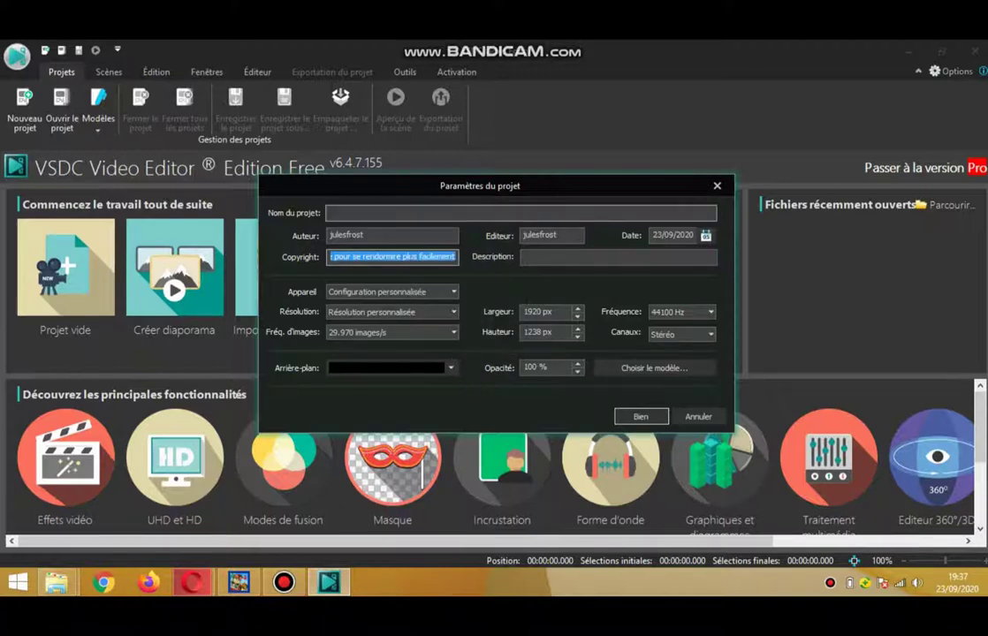
right_click(399, 213)
click(437, 267)
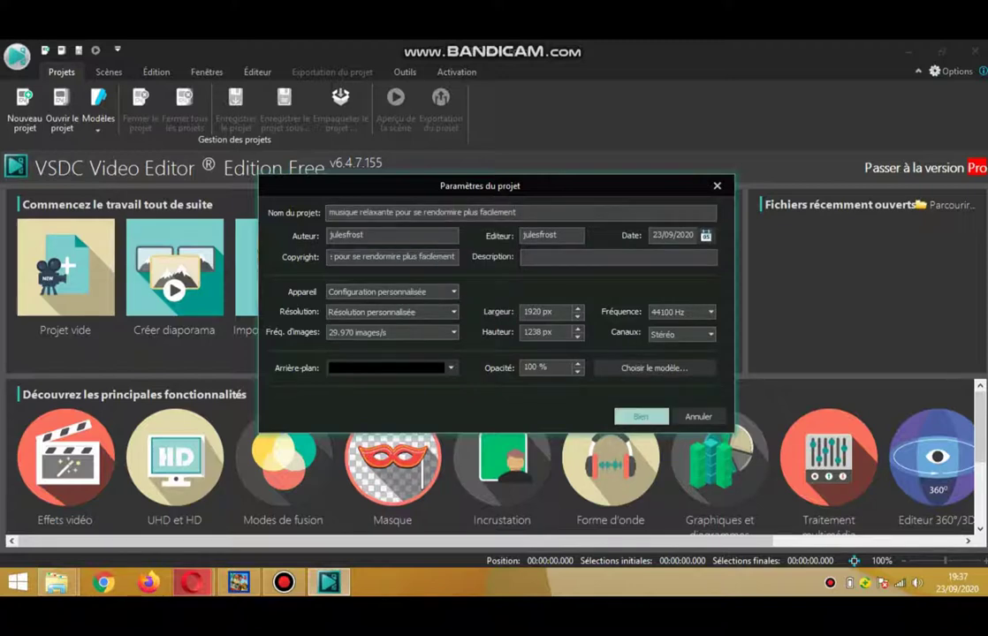
click(641, 416)
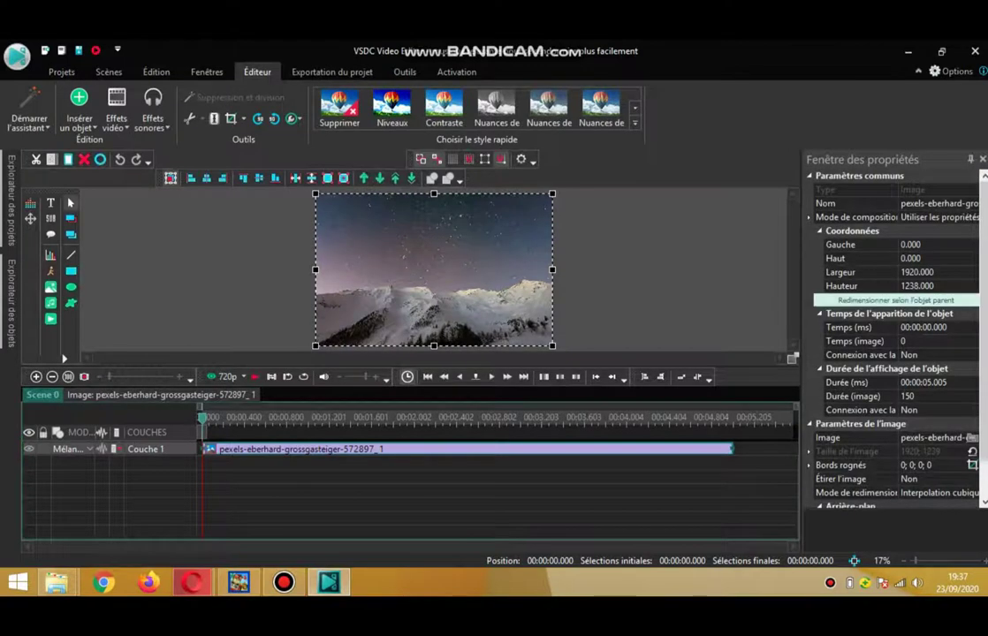
Add the audio file Cold Blue - Astron to the scene, keeping the default position settings.
mouse_move(12, 303)
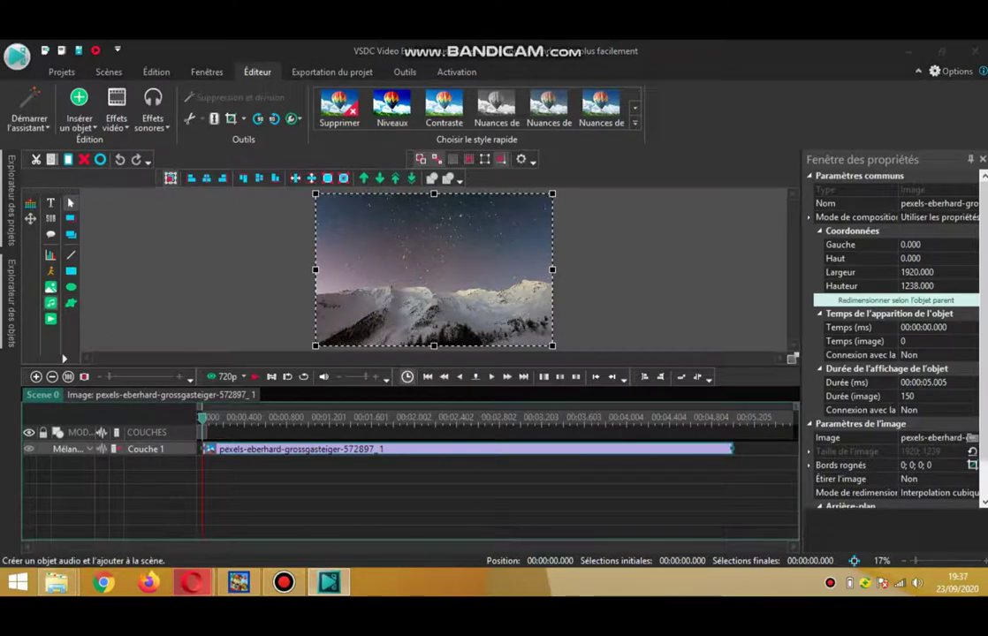
click(50, 303)
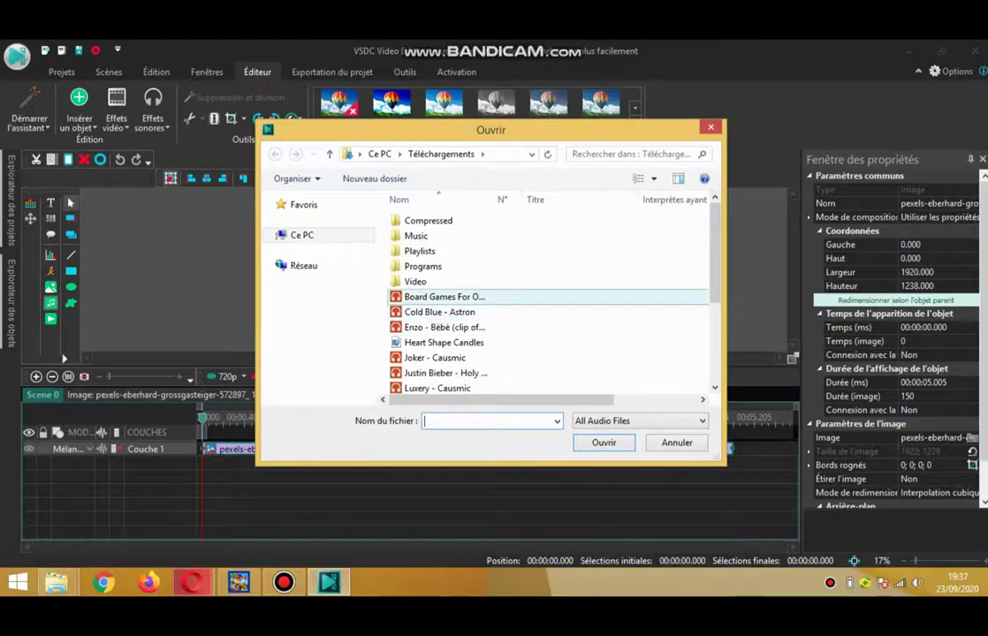
double_click(440, 312)
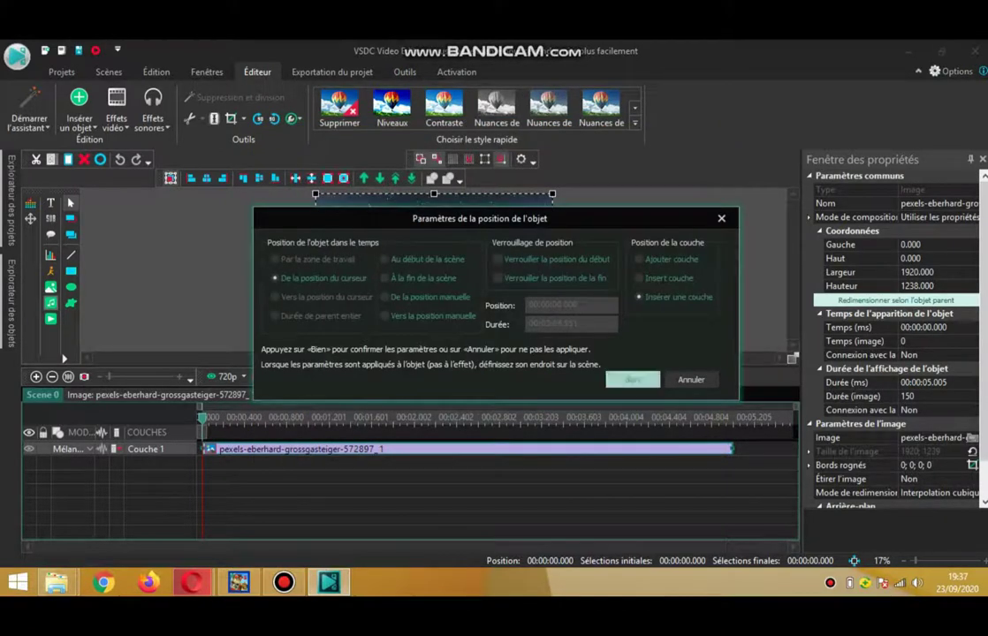
click(633, 380)
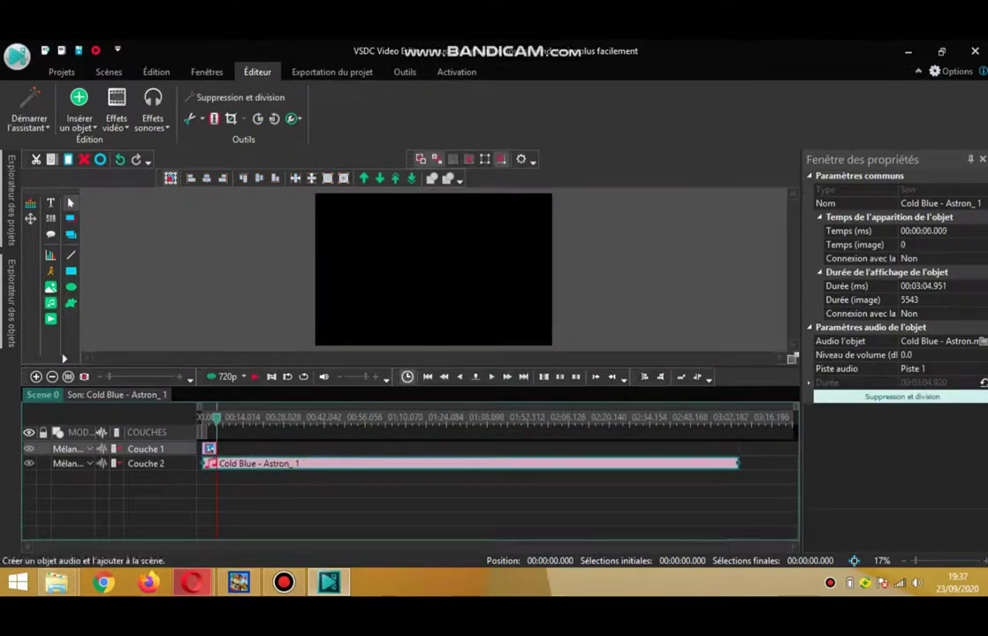
Add a second copy of Cold Blue - Astron and place it directly after the first one on Couche 2.
click(51, 303)
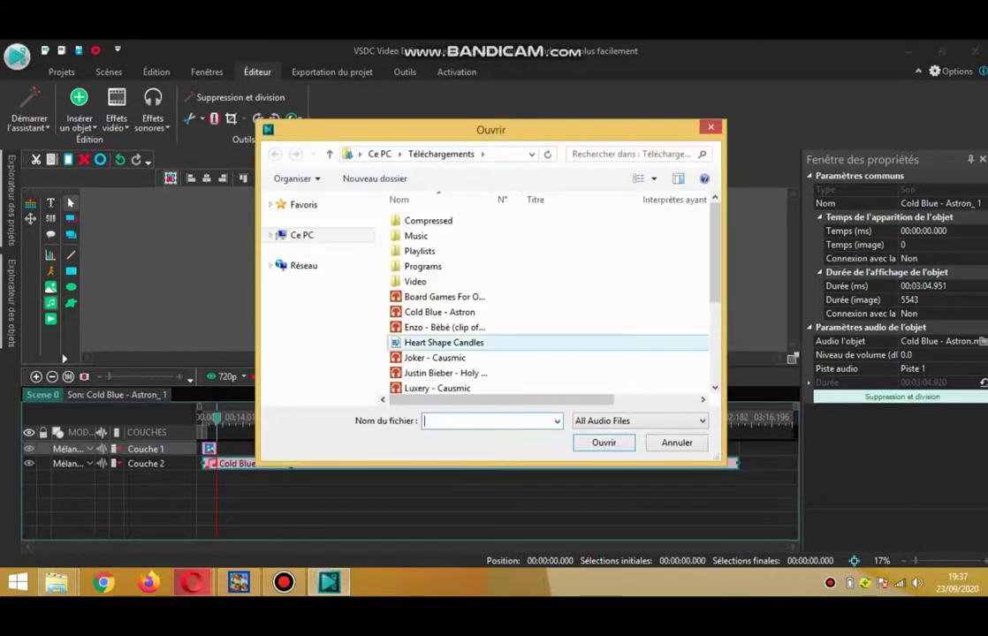
double_click(439, 311)
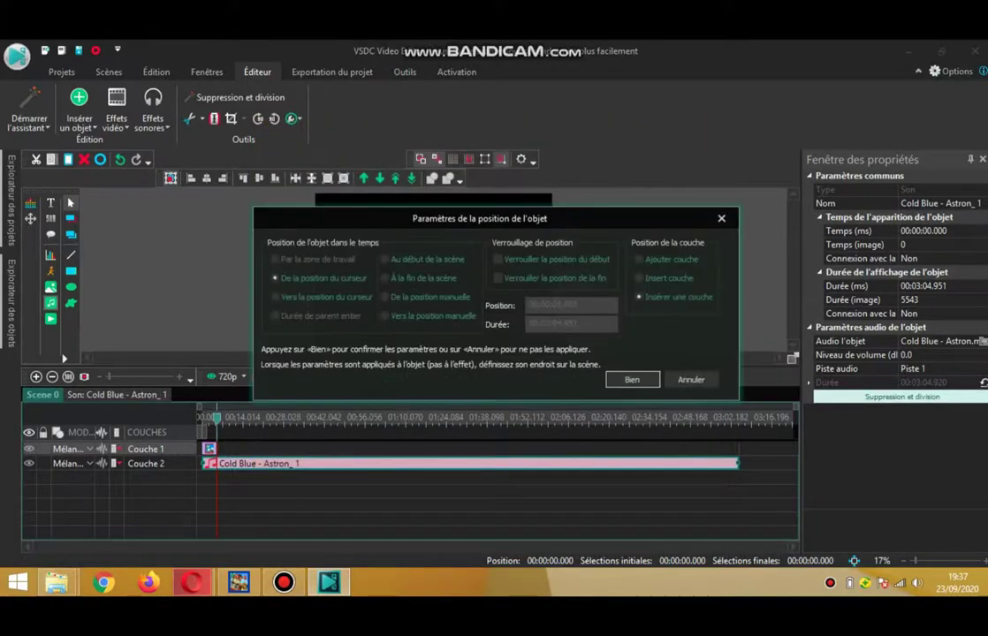
click(632, 379)
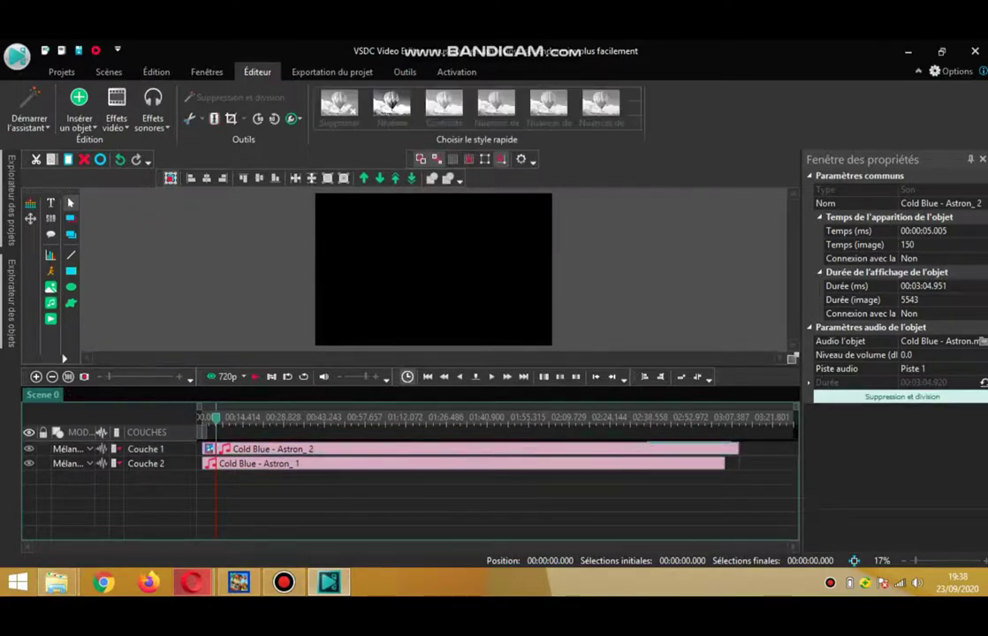
key(Escape)
drag(265, 449, 773, 464)
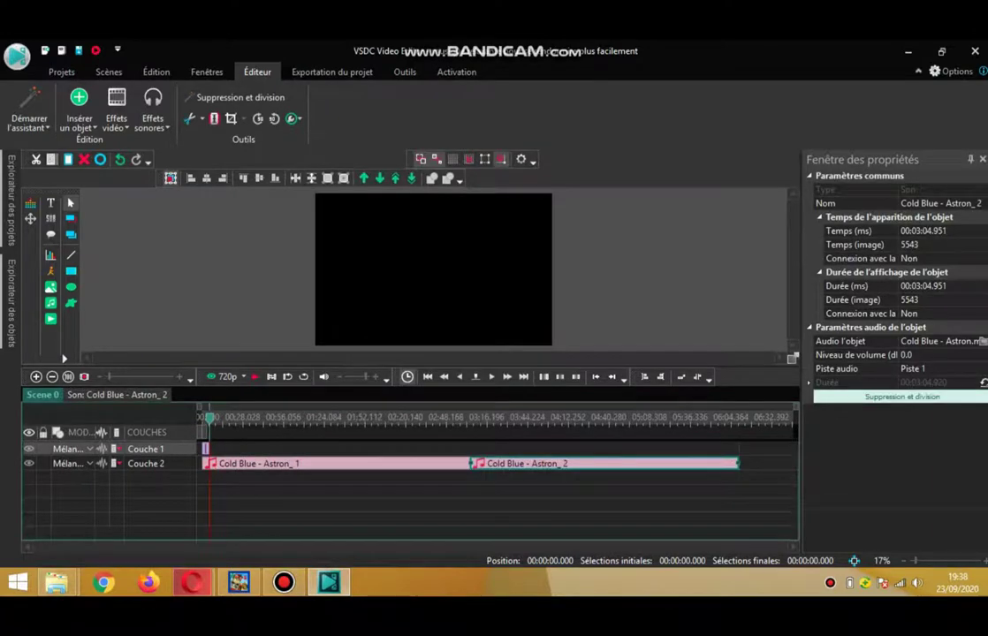
Extend the image clip on Couche 1 to about 6 min 6 s, near the end of the second audio copy.
mouse_move(206, 449)
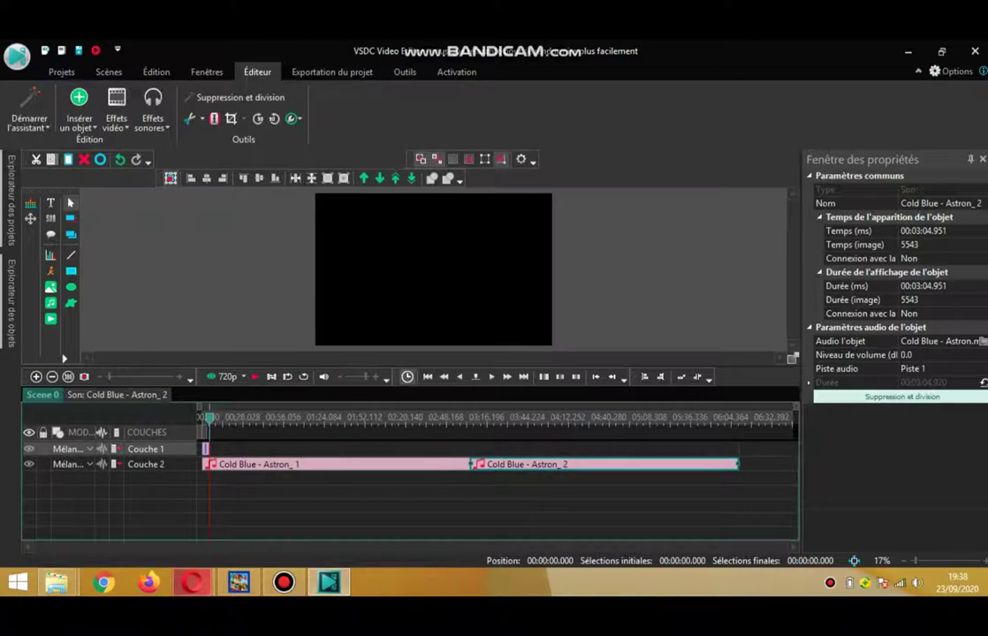
click(206, 449)
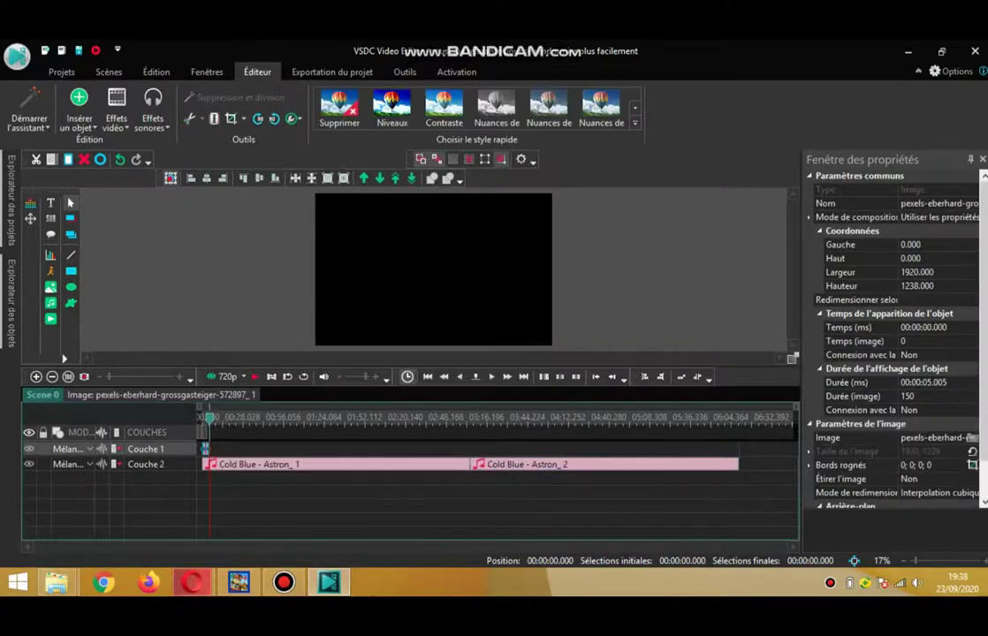
drag(208, 449, 464, 449)
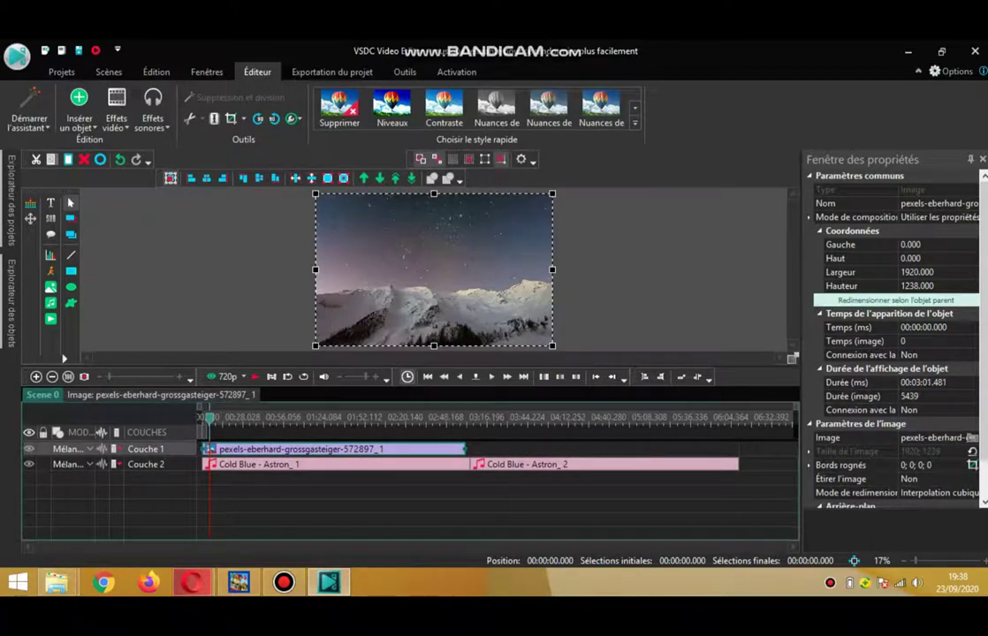
drag(464, 449, 730, 449)
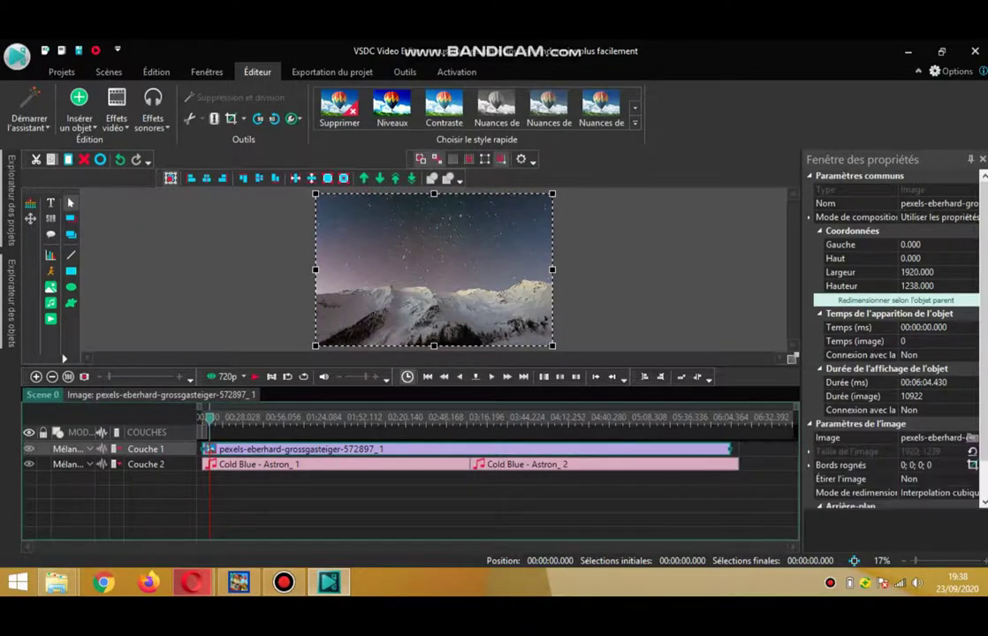
mouse_move(730, 449)
mouse_down()
mouse_move(739, 449)
mouse_move(727, 449)
mouse_up()
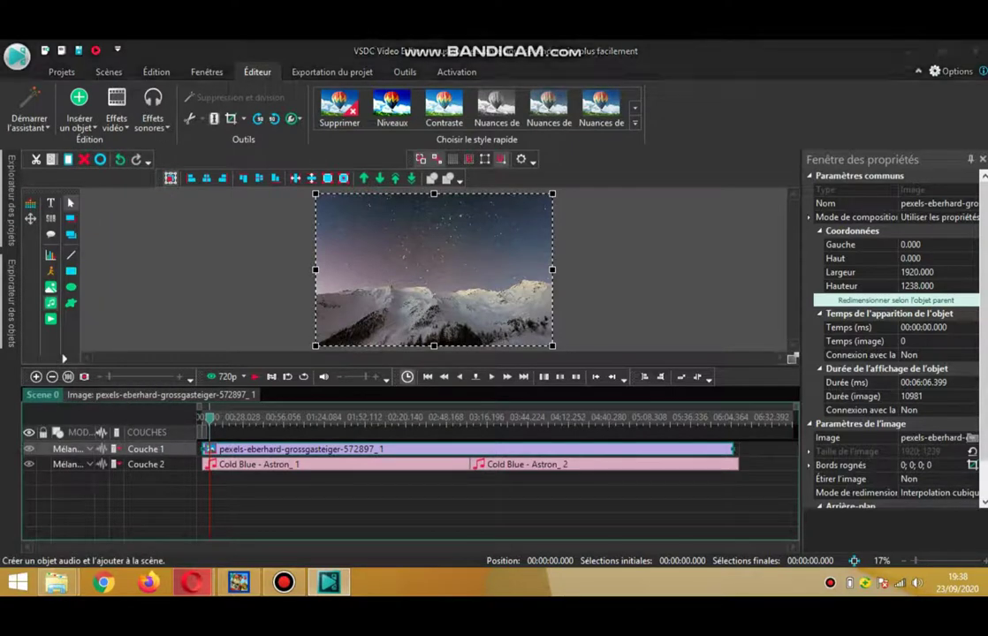
Add a third copy of Cold Blue - Astron and place it after the second one on Couche 2.
click(50, 304)
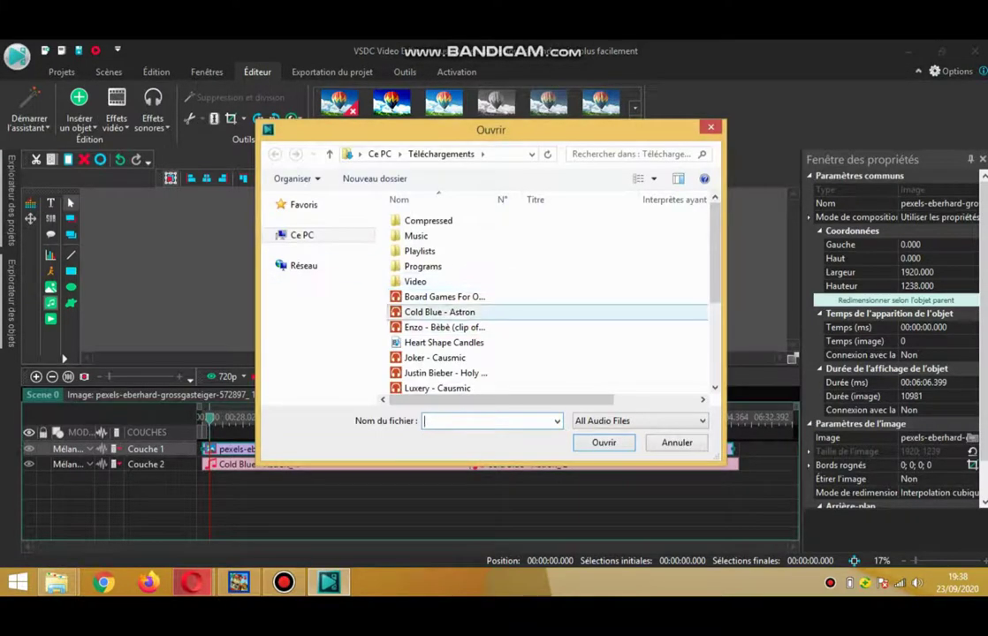
double_click(440, 312)
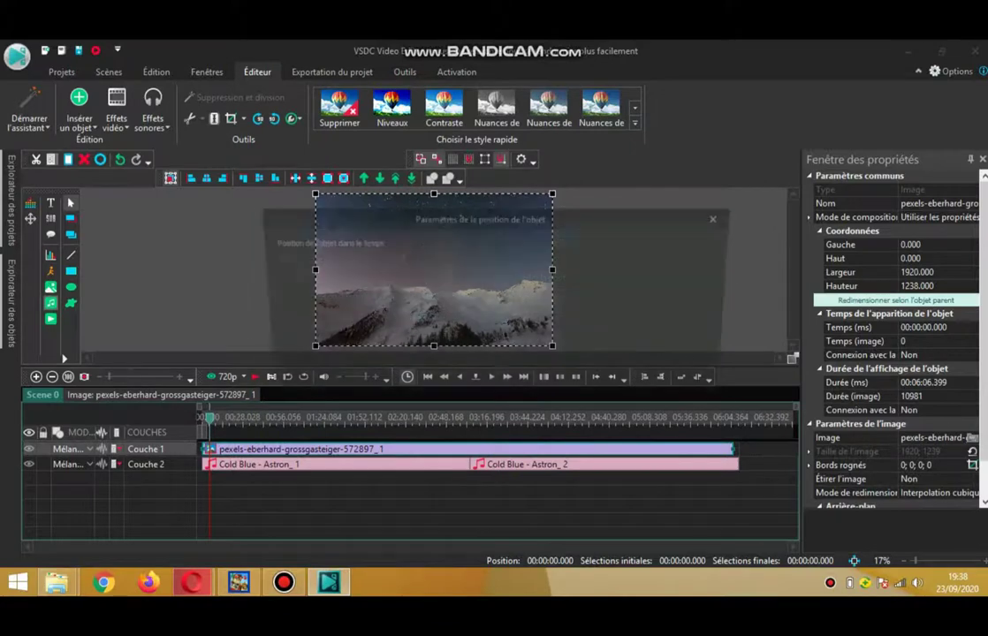
key(Return)
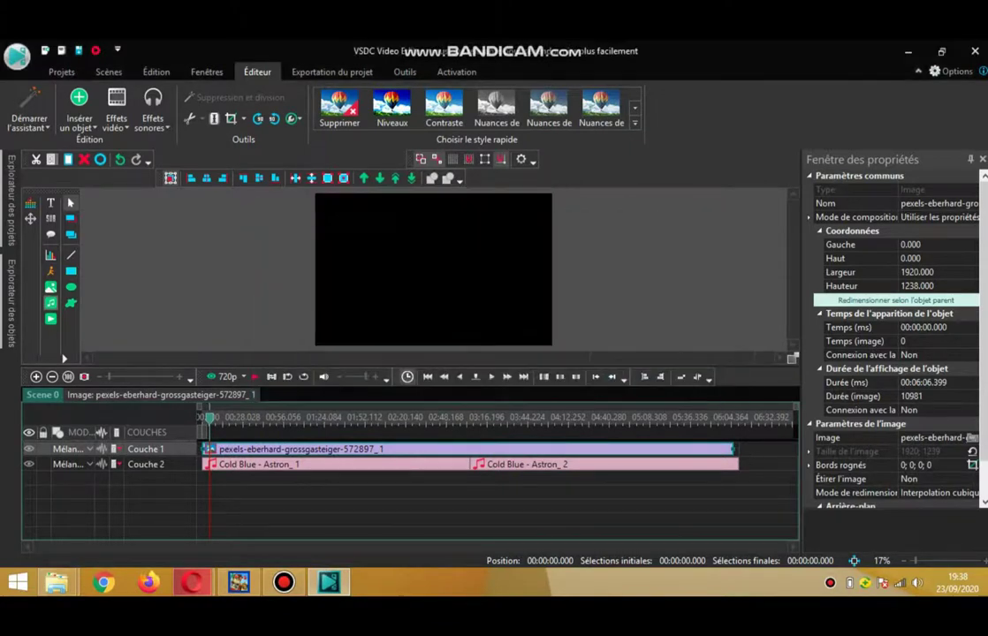
drag(618, 449, 623, 465)
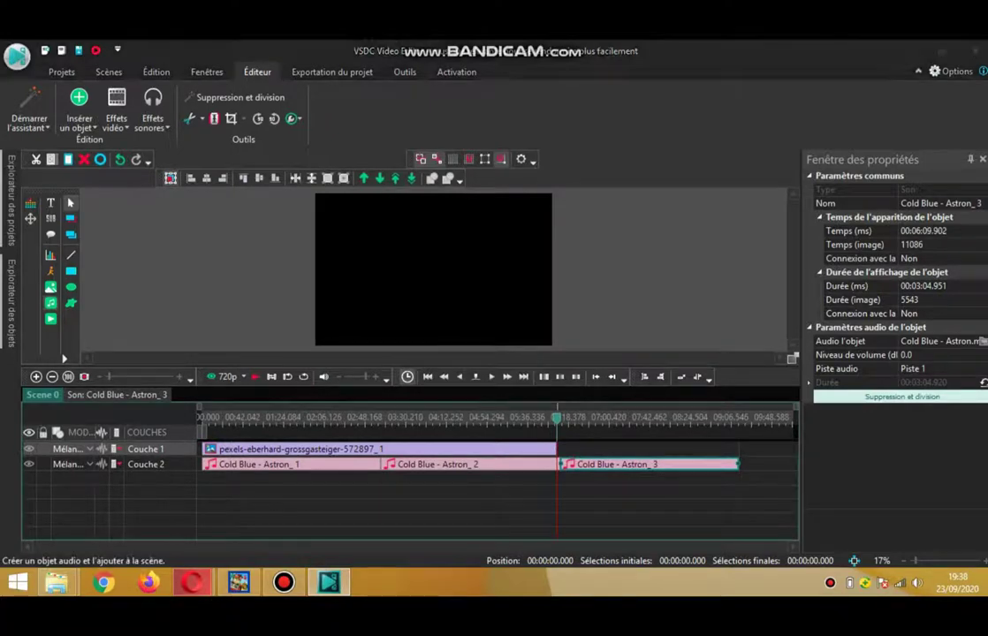
Add a fourth copy of Cold Blue - Astron and align it to the end of the third one on Couche 2.
click(50, 304)
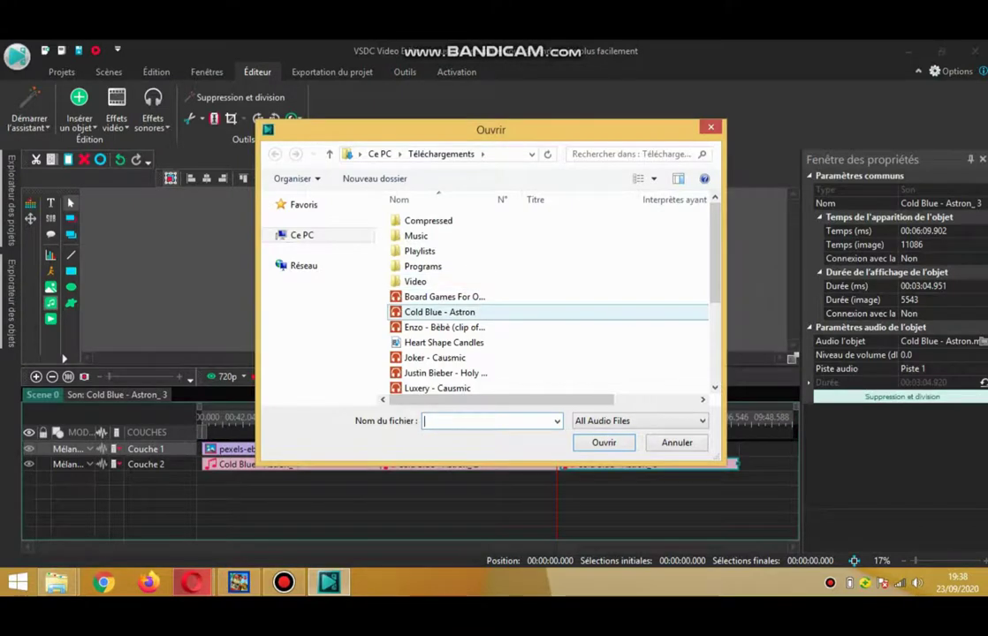
double_click(439, 312)
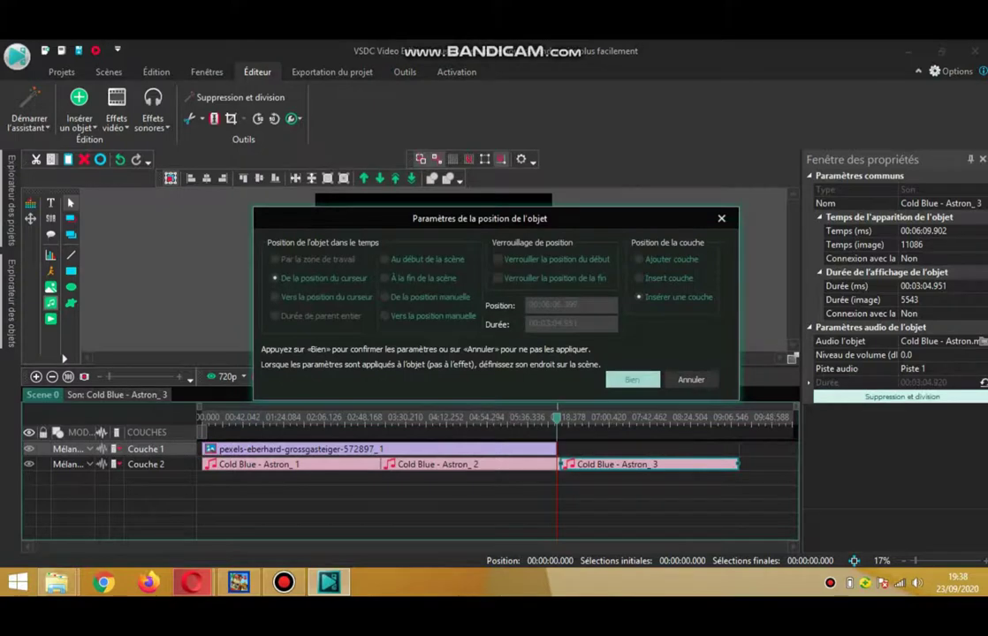
key(Return)
drag(619, 449, 800, 464)
mouse_move(671, 464)
mouse_down()
mouse_move(683, 464)
mouse_move(668, 464)
mouse_up()
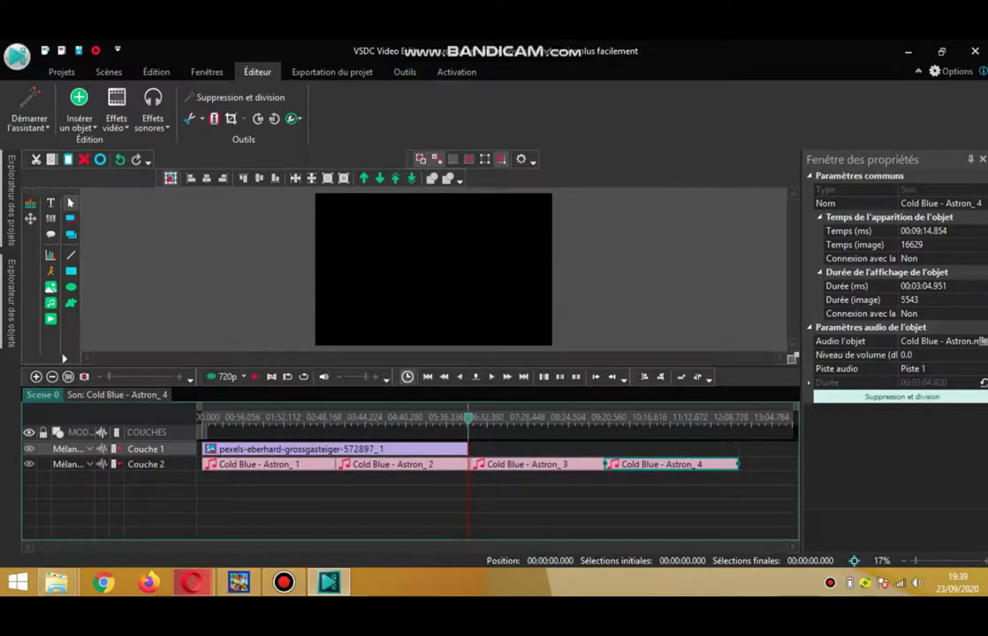
Extend the image clip on Couche 1 to the end of the fourth audio copy, about 12 min 20 s.
click(413, 449)
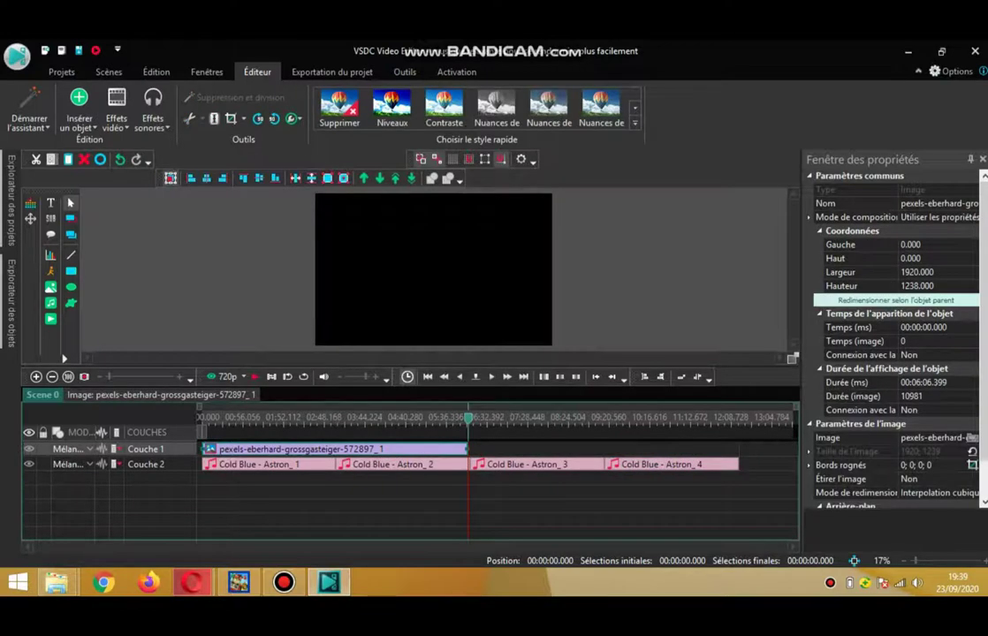
drag(468, 449, 704, 449)
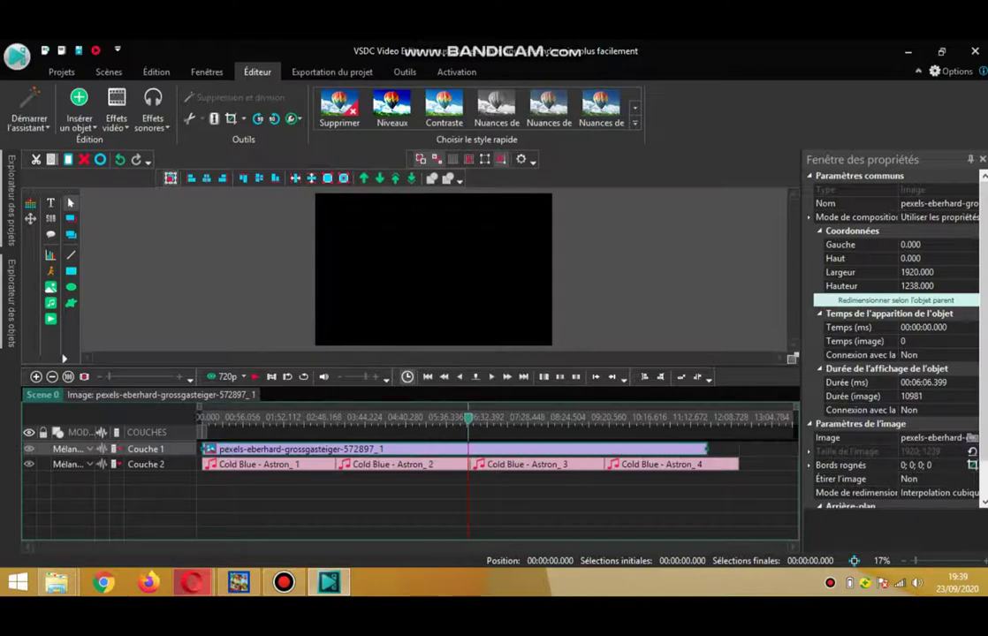
drag(714, 448, 739, 448)
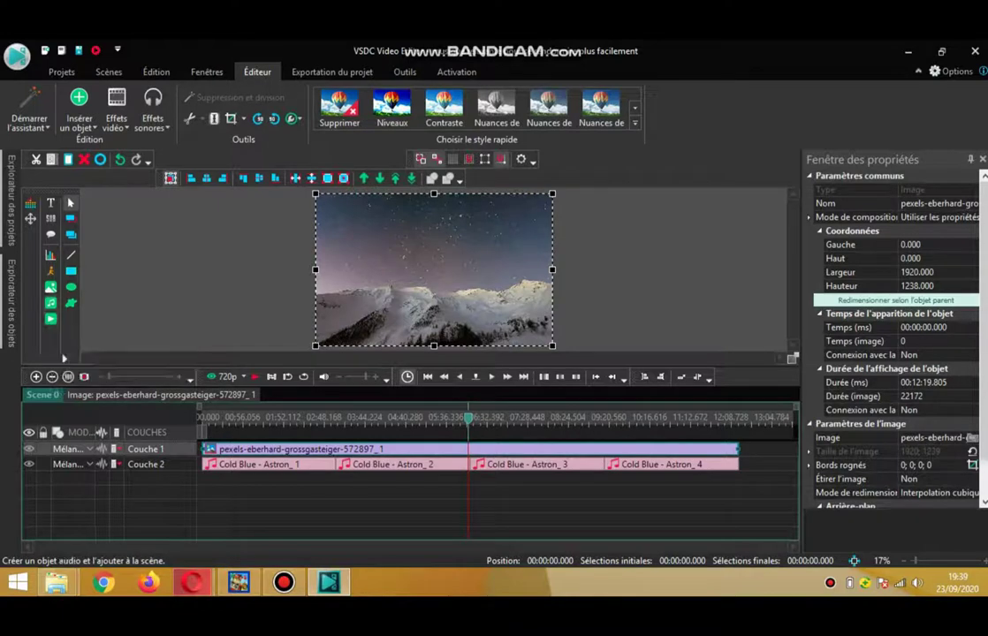
Add a fifth copy of Cold Blue - Astron and place it directly after the fourth one on Couche 2.
click(50, 303)
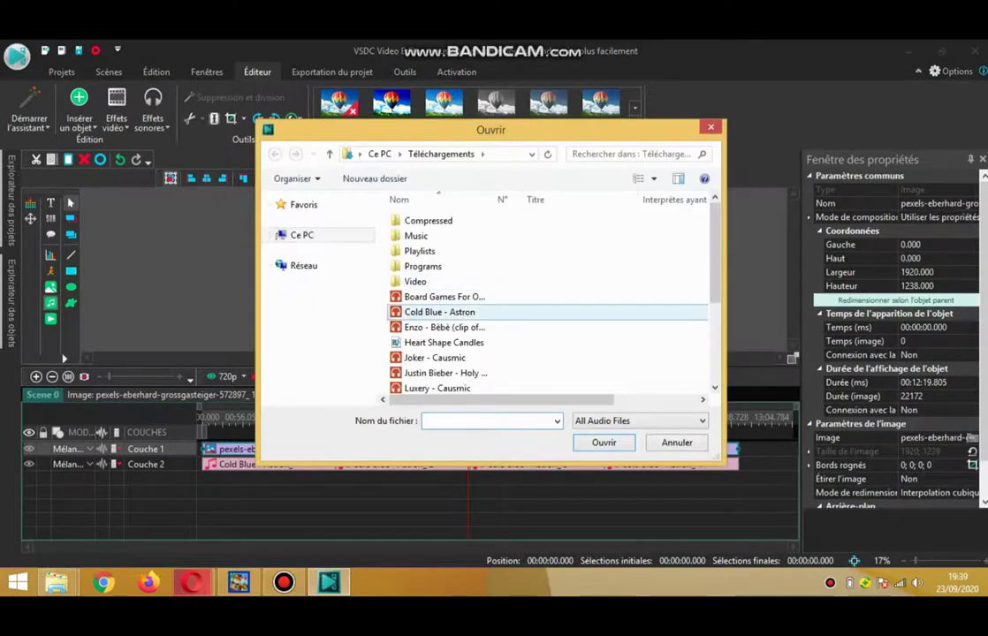
double_click(439, 311)
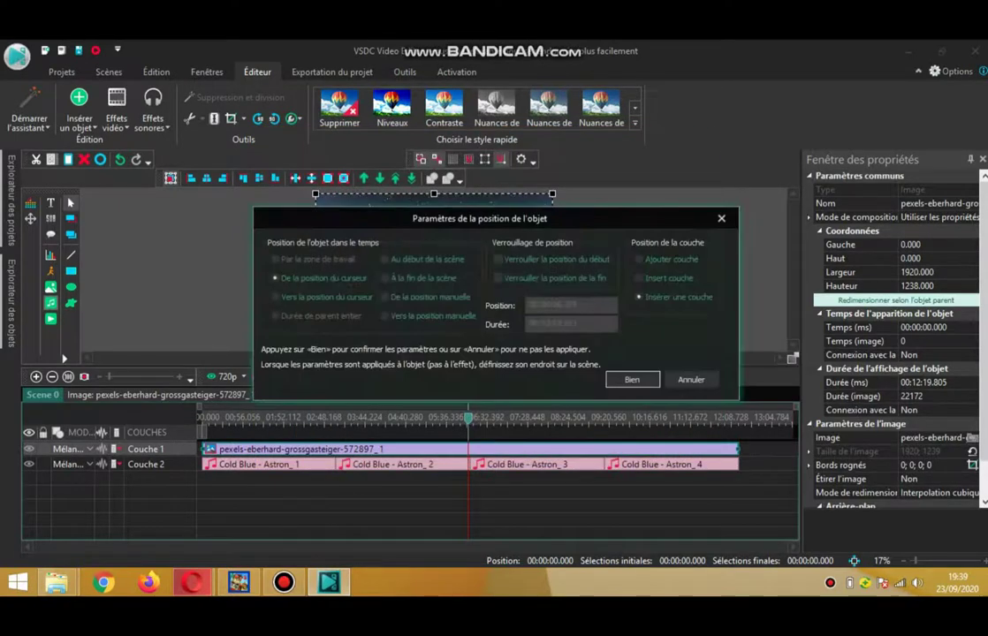
click(634, 380)
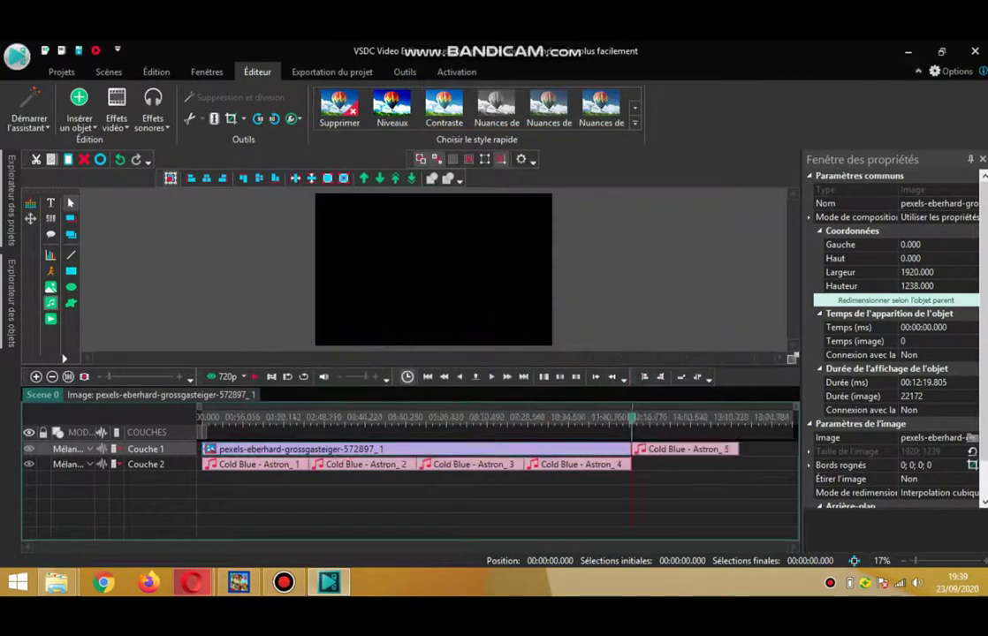
drag(686, 449, 683, 464)
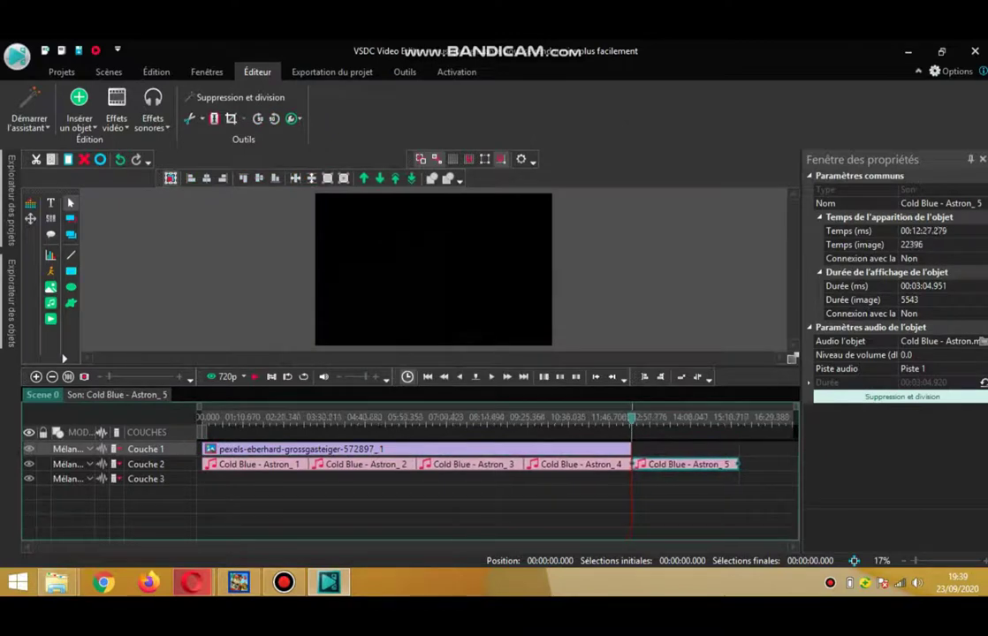
Extend the image clip on Couche 1 to the end of the fifth audio copy, about 15 min 25 s.
click(587, 449)
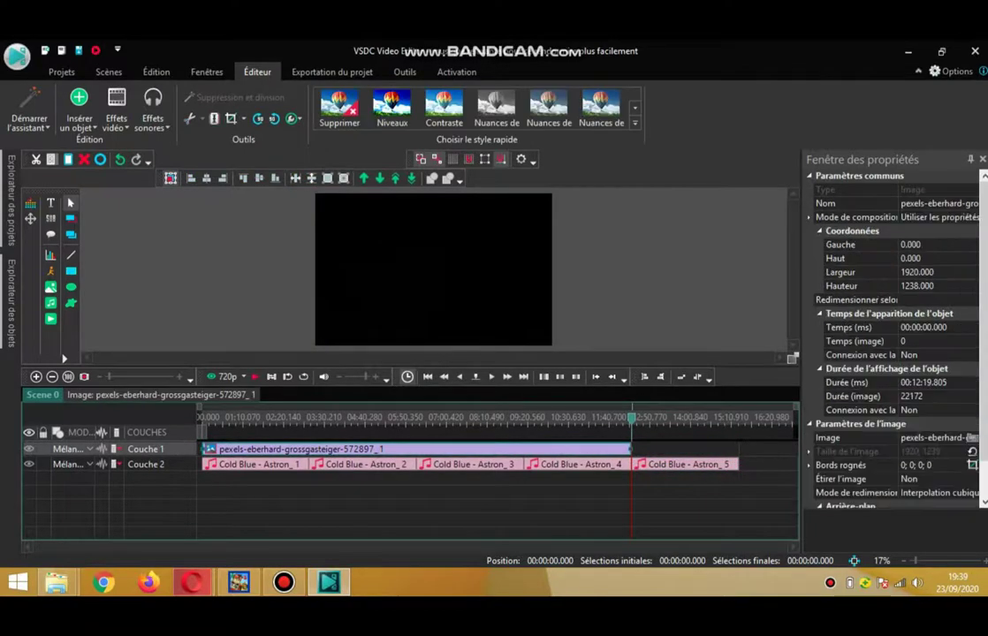
click(583, 502)
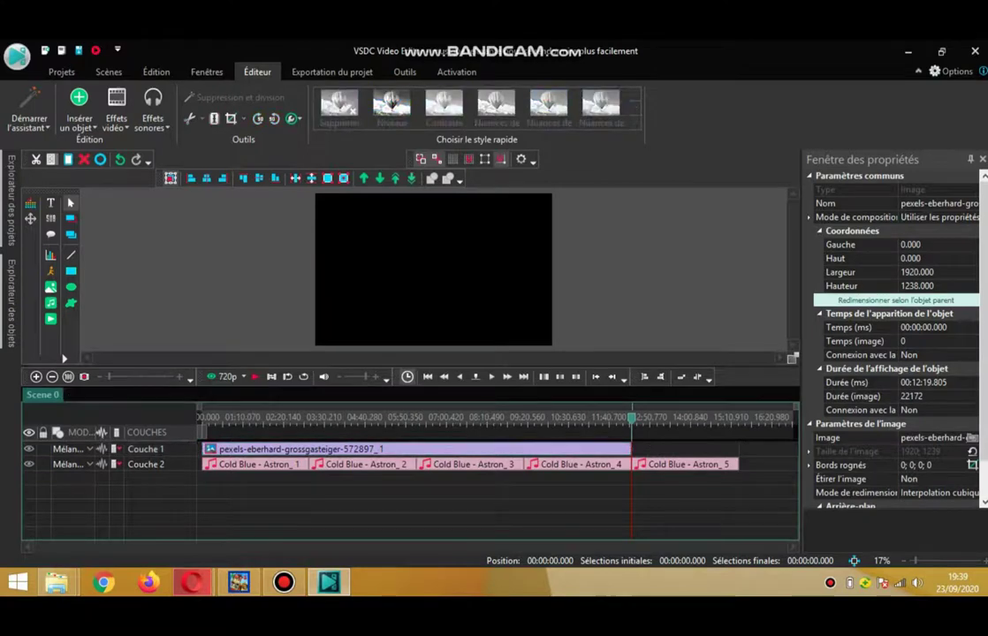
click(587, 449)
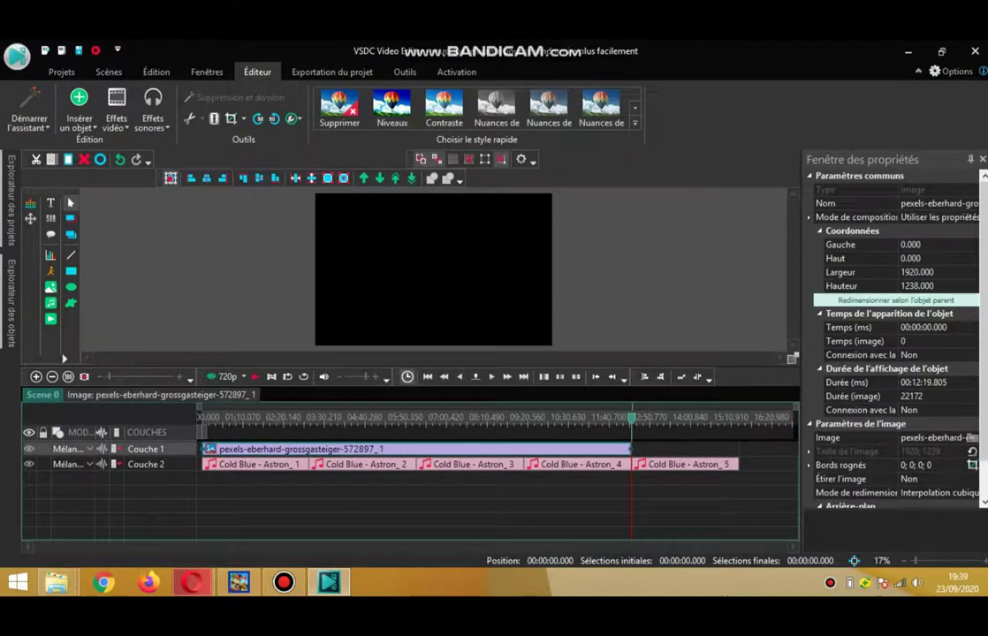
drag(630, 449, 717, 449)
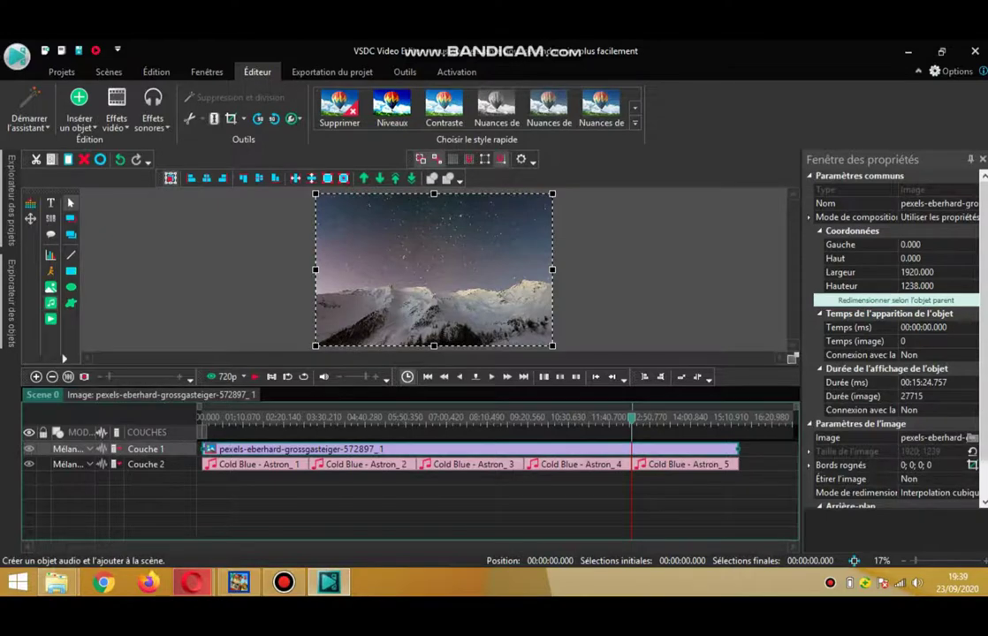
Add a sixth copy of Cold Blue - Astron after the fifth on Couche 2 and extend the image clip to its end, about 18 min 30 s.
click(50, 303)
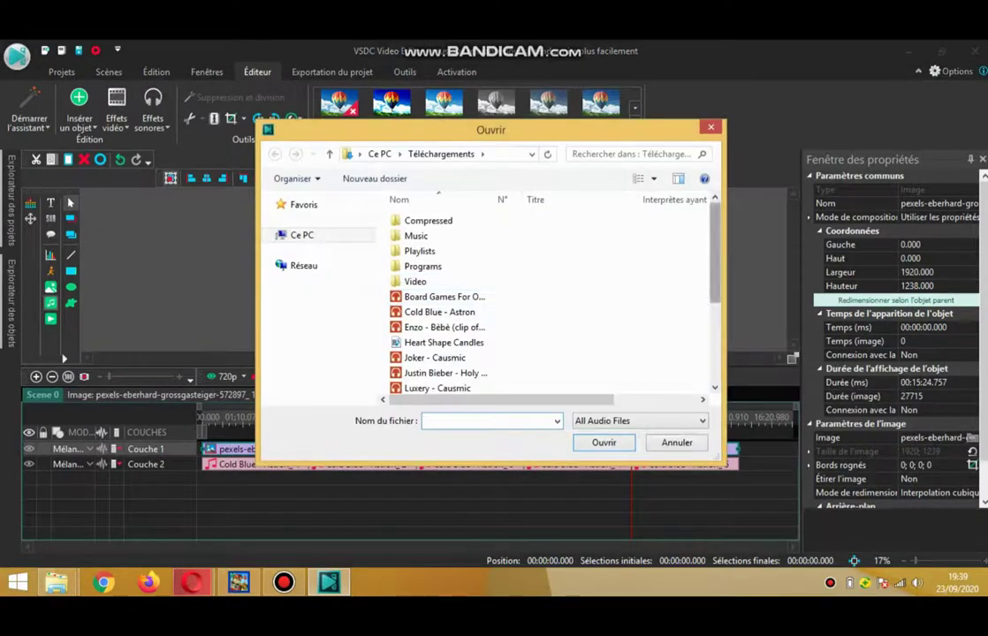
scroll(548, 301, down, 1)
scroll(548, 318, down, 1)
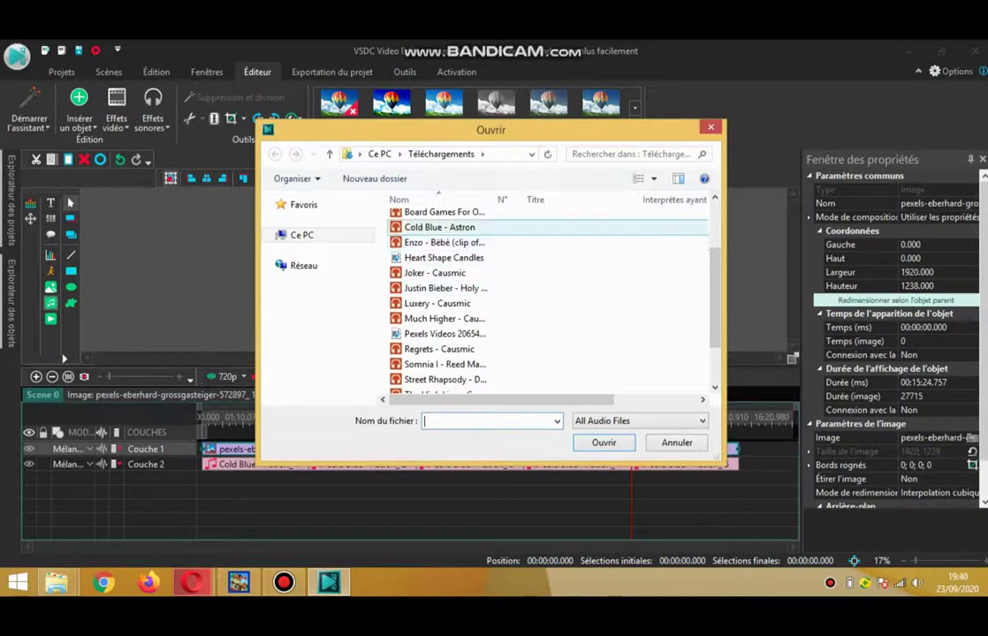
double_click(439, 227)
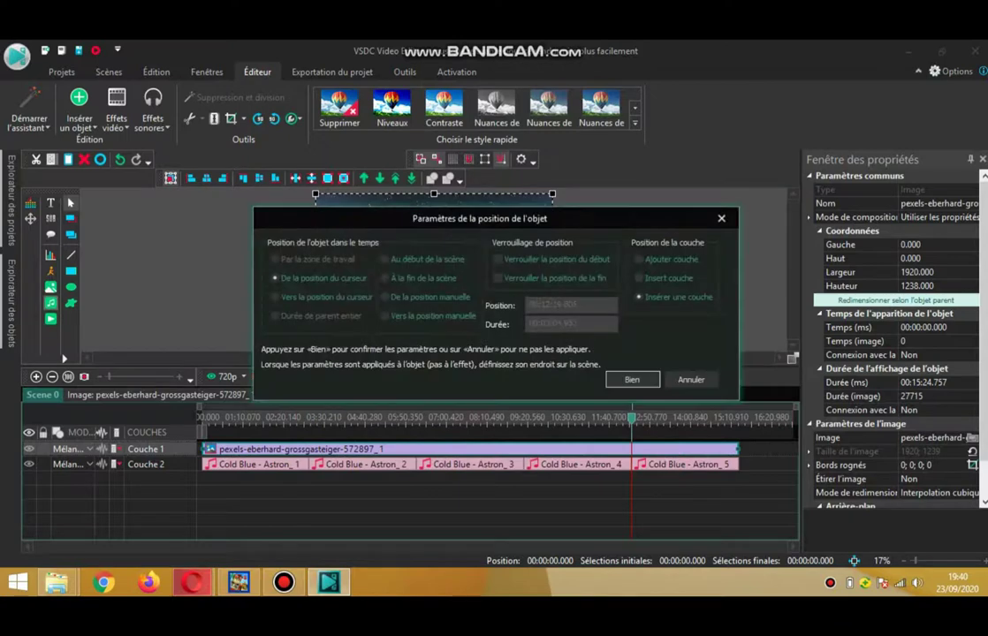
click(632, 379)
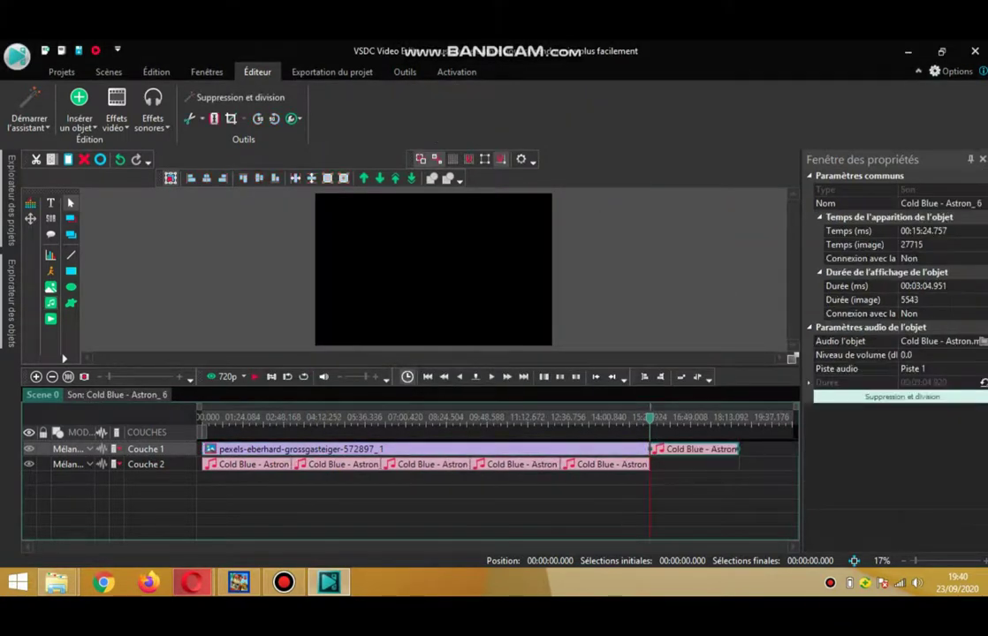
drag(695, 464, 701, 464)
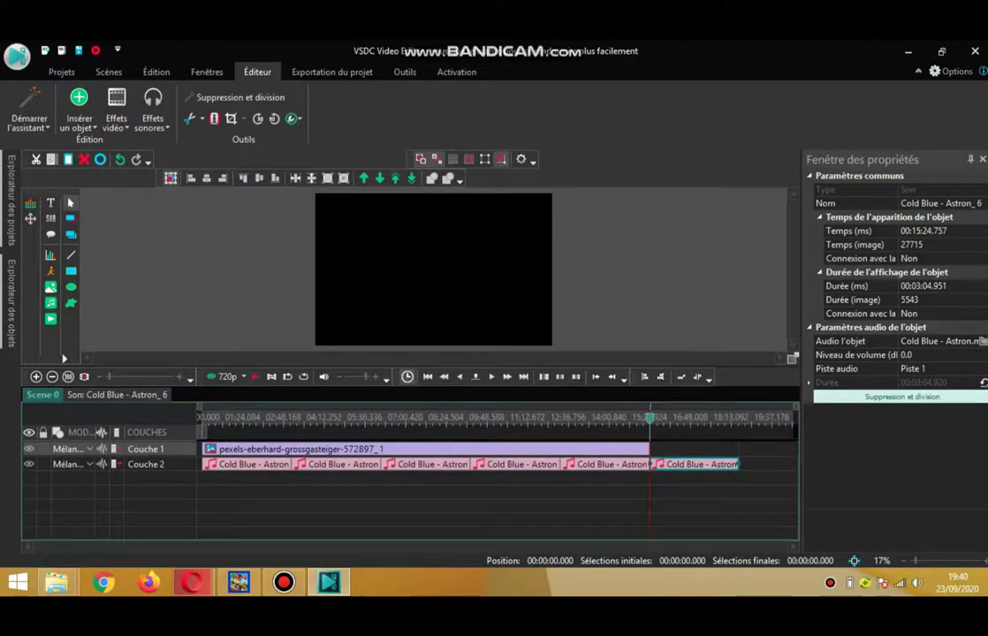
click(601, 448)
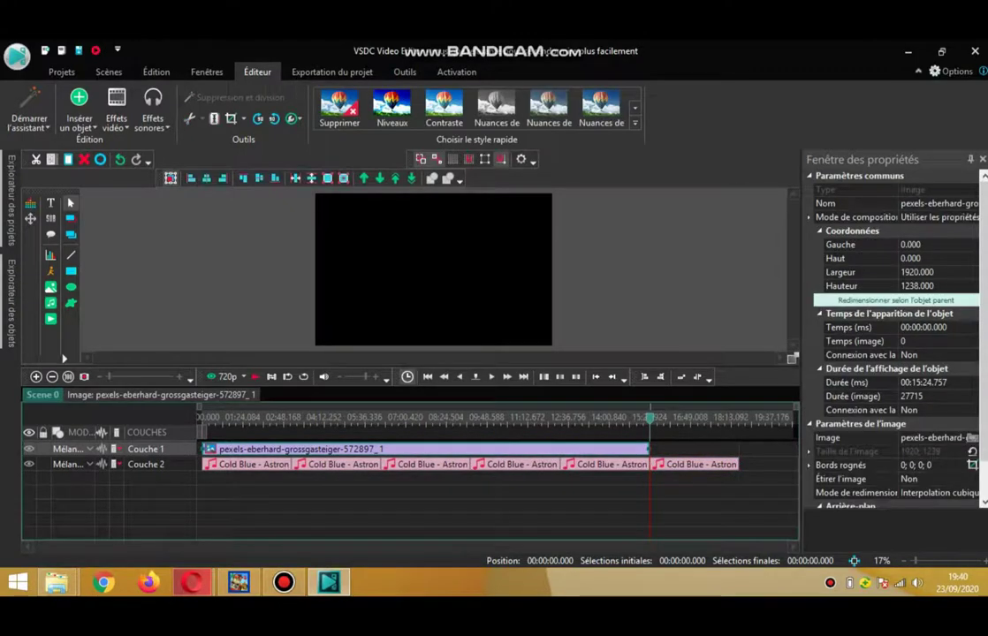
drag(649, 449, 738, 449)
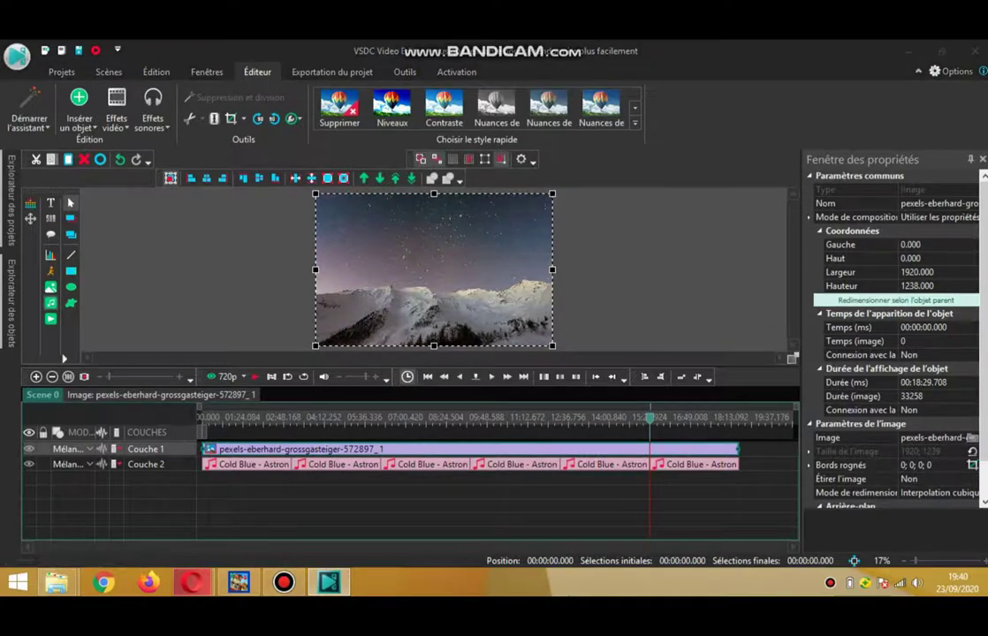
Add a seventh copy of Cold Blue - Astron and move it onto Couche 2 right after the sixth one.
click(50, 302)
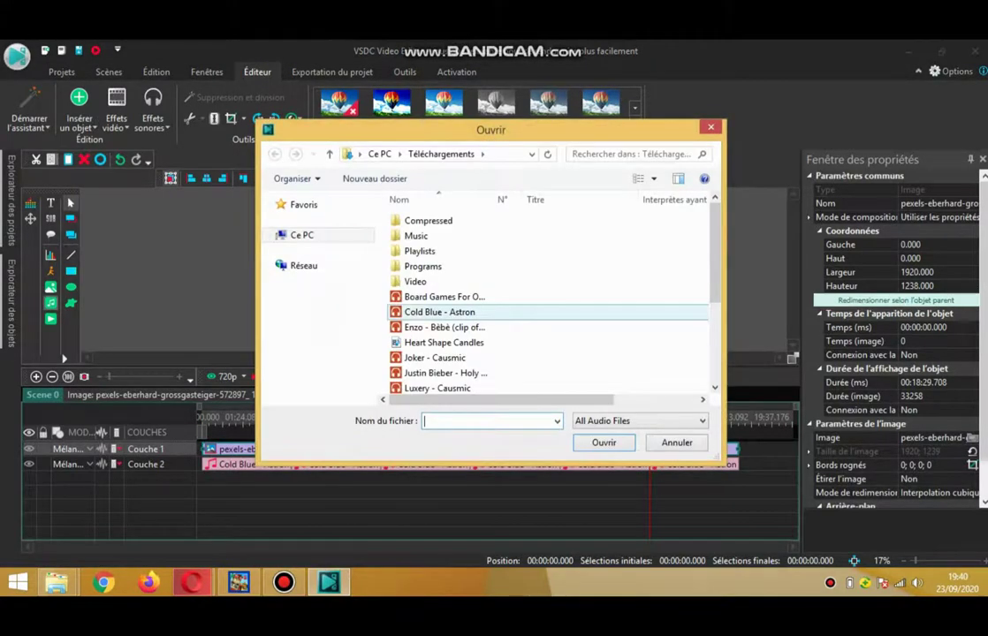
double_click(439, 312)
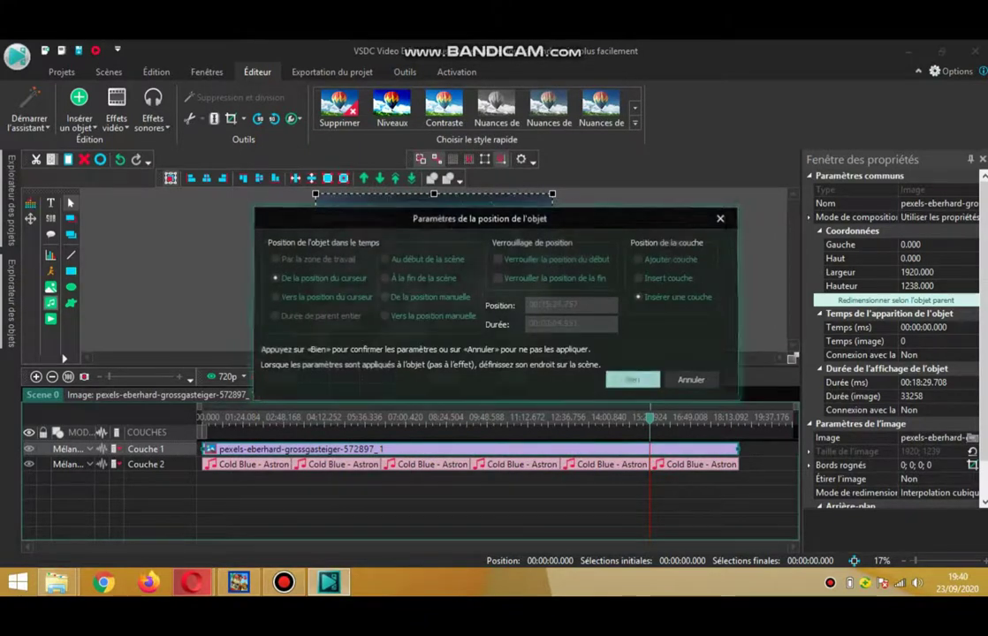
key(Return)
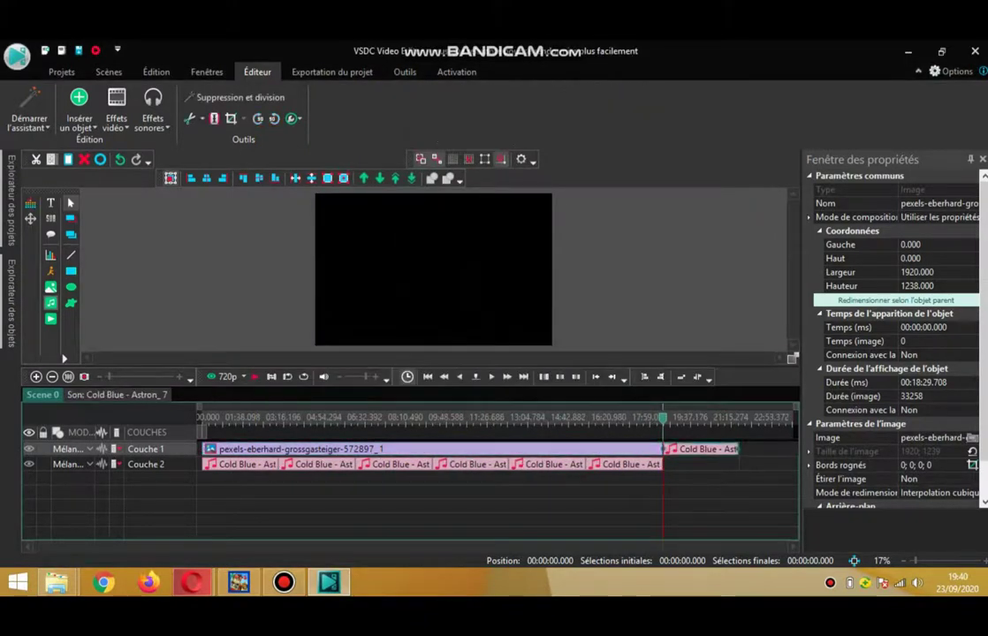
drag(704, 449, 704, 464)
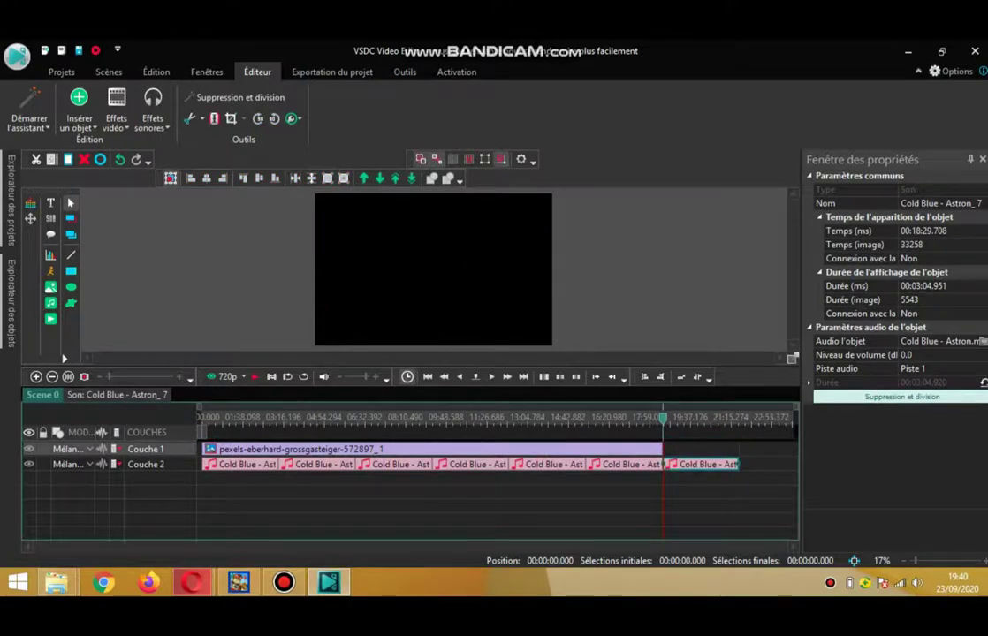
Add an eighth copy of Cold Blue - Astron against the seventh on Couche 2 and extend the image clip to about 24 min 54 s.
mouse_move(11, 304)
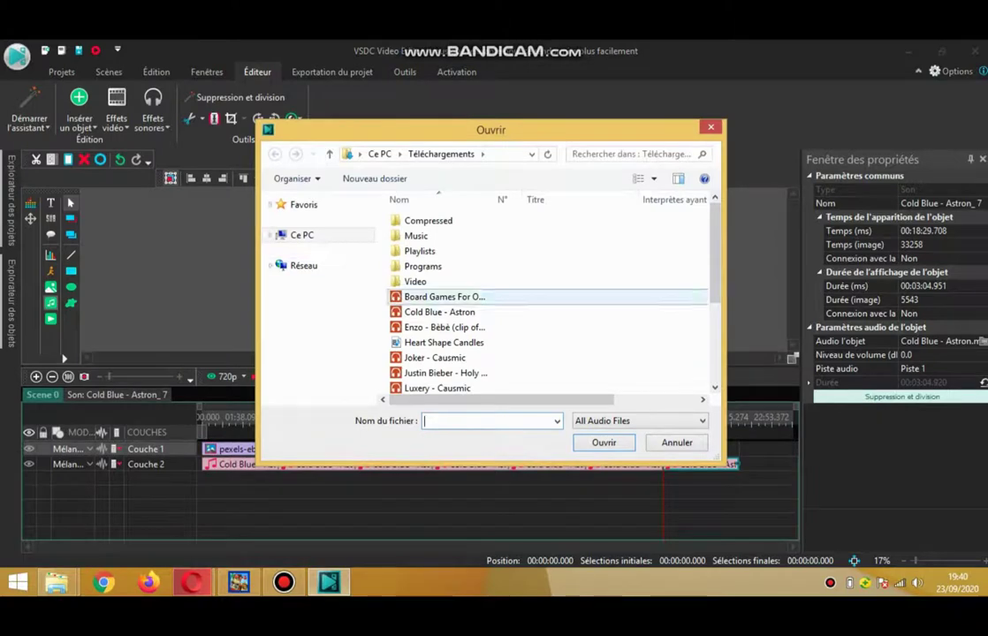
click(439, 312)
double_click(439, 312)
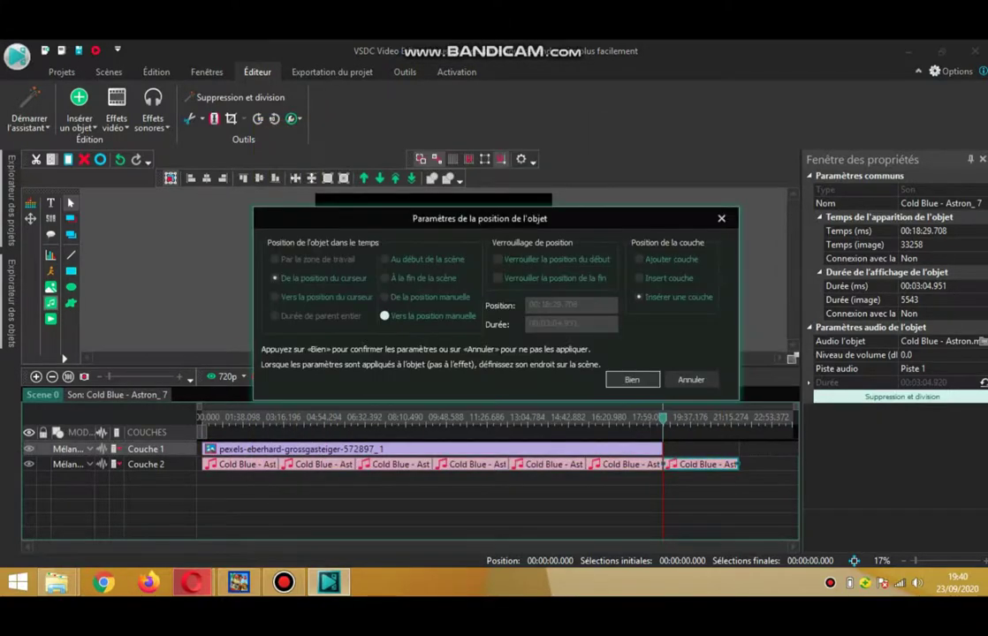
key(Return)
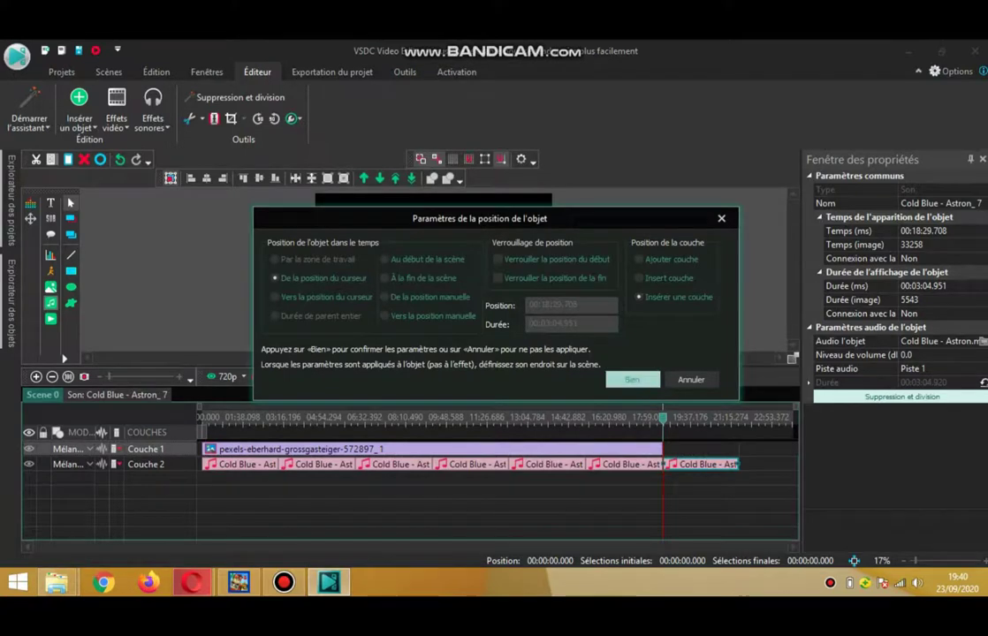
key(ctrl+v)
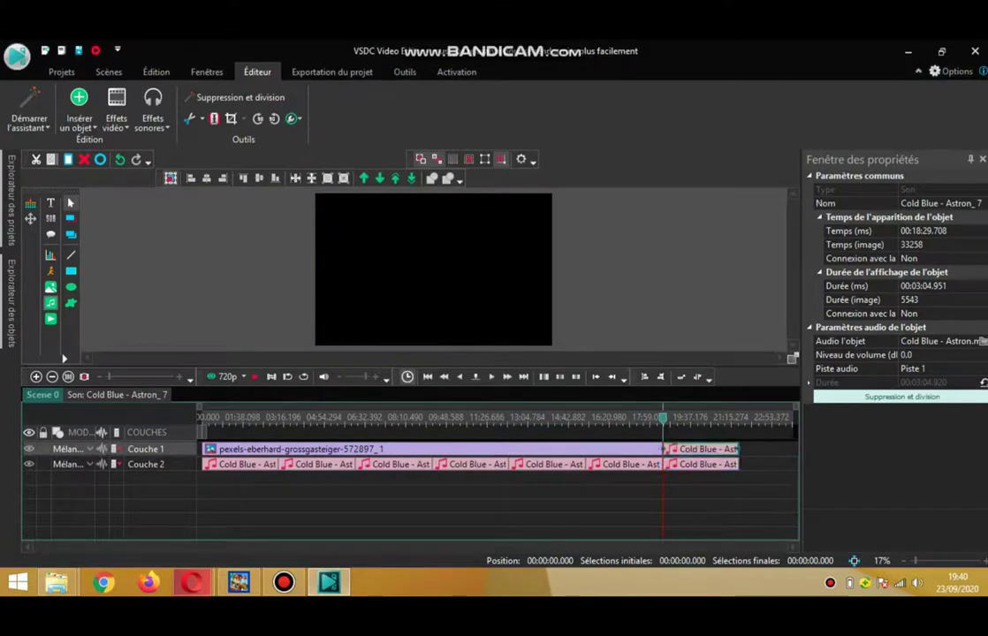
mouse_move(702, 449)
mouse_down()
mouse_move(778, 452)
mouse_move(778, 464)
mouse_move(717, 464)
mouse_up()
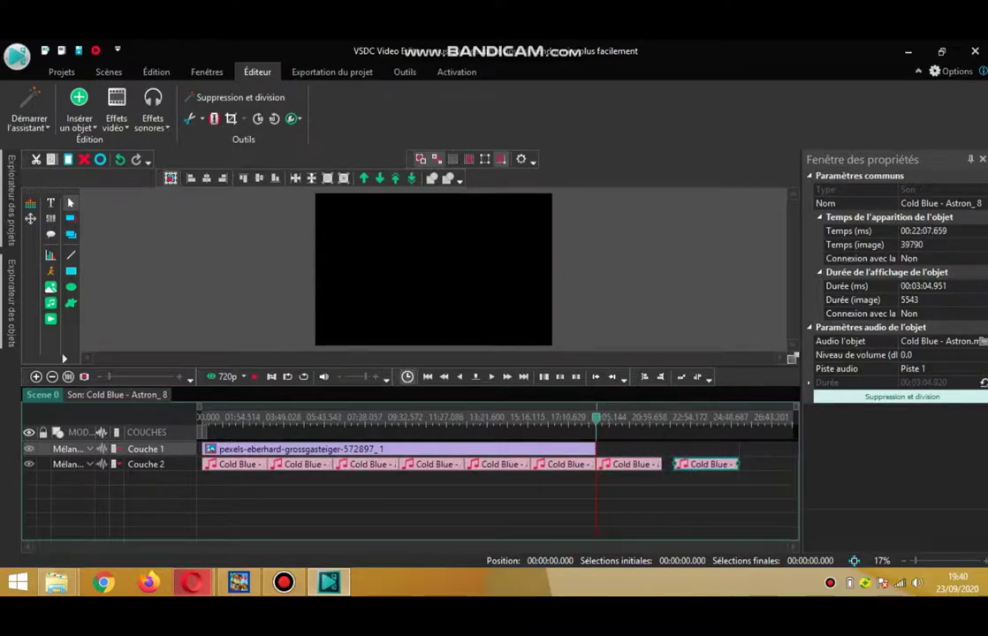
drag(706, 464, 693, 464)
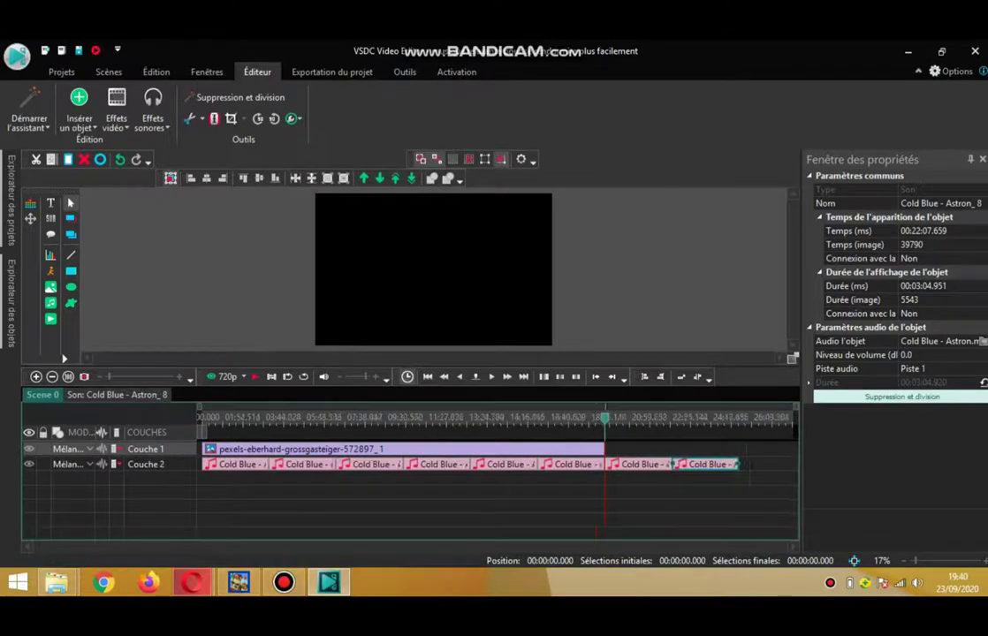
click(581, 449)
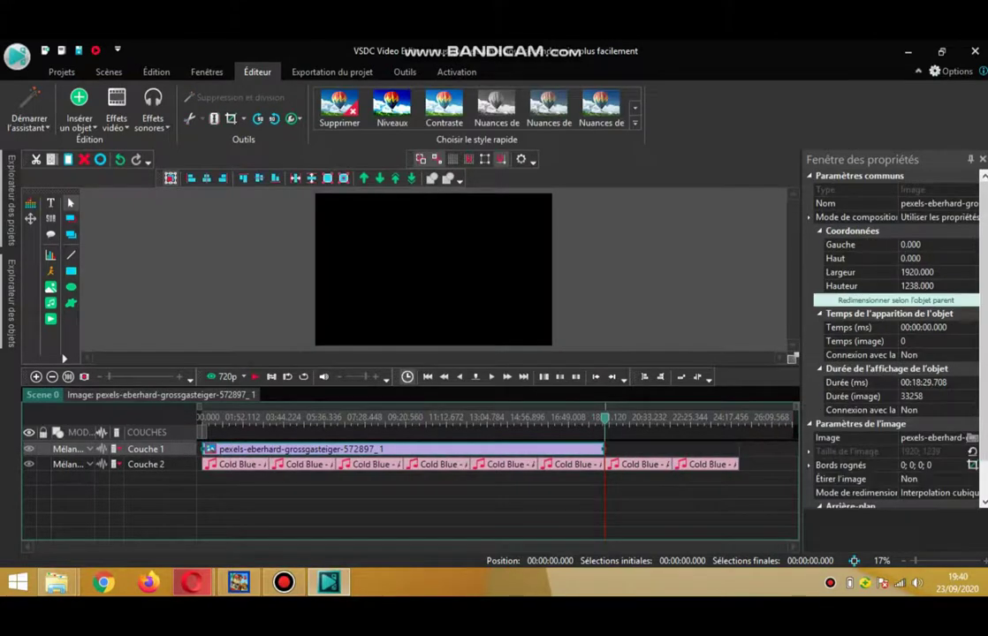
drag(604, 449, 743, 449)
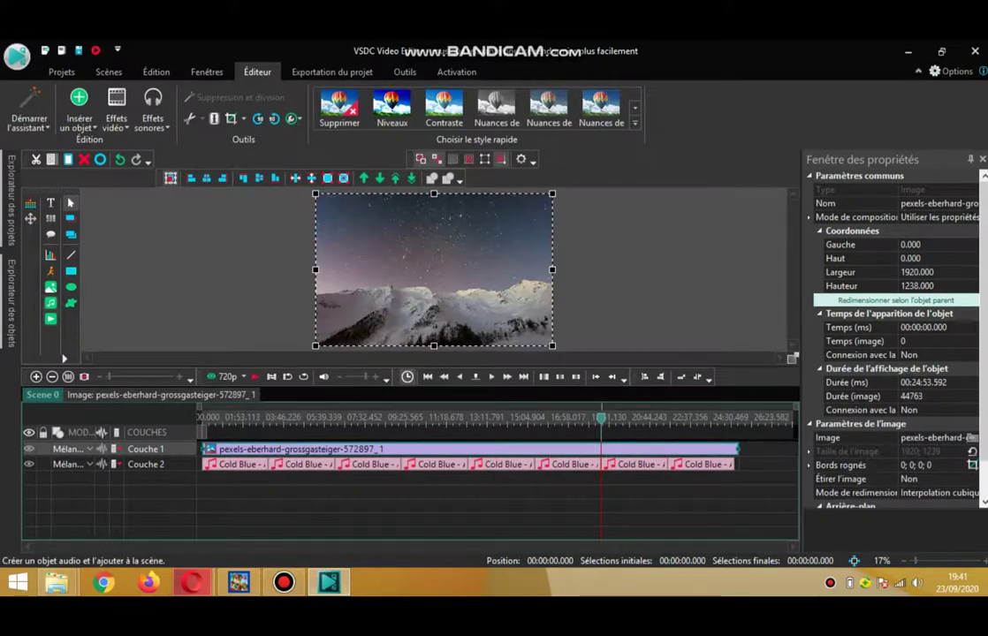
Add a ninth copy of Cold Blue - Astron and align it to the end of the eighth one on Couche 2.
click(51, 303)
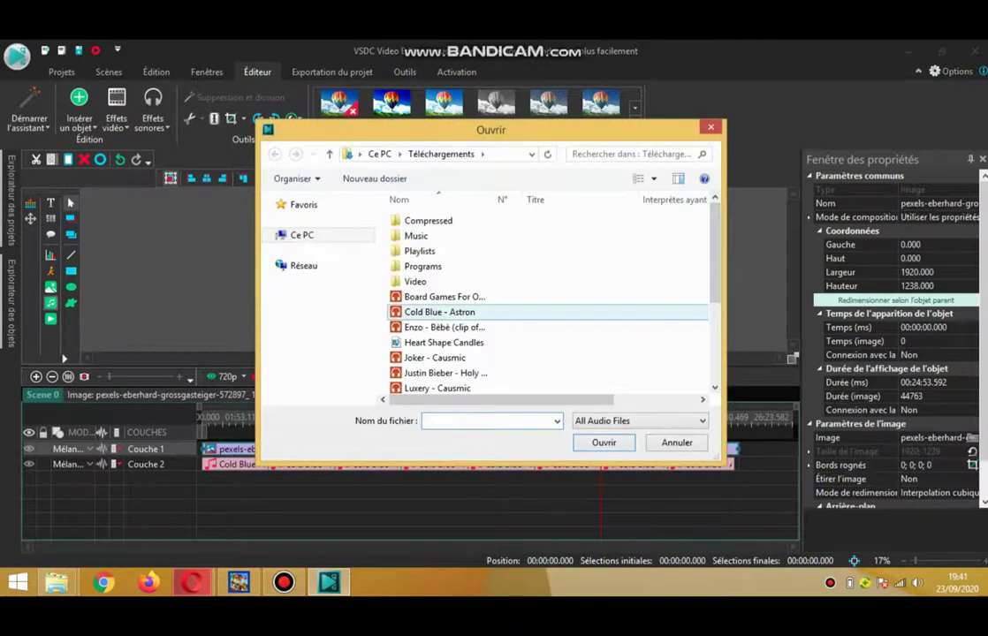
double_click(469, 312)
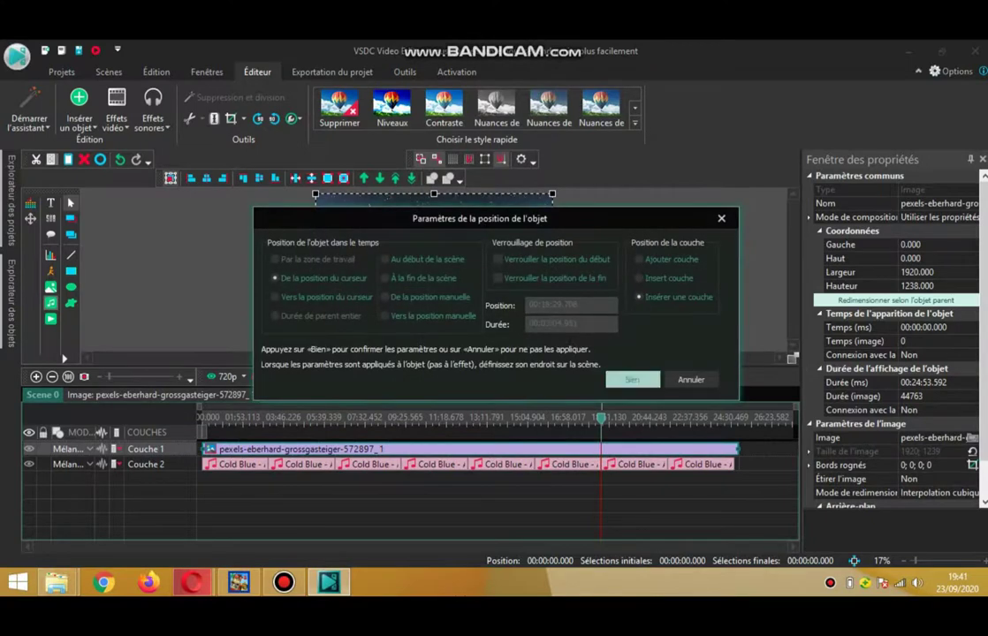
click(633, 380)
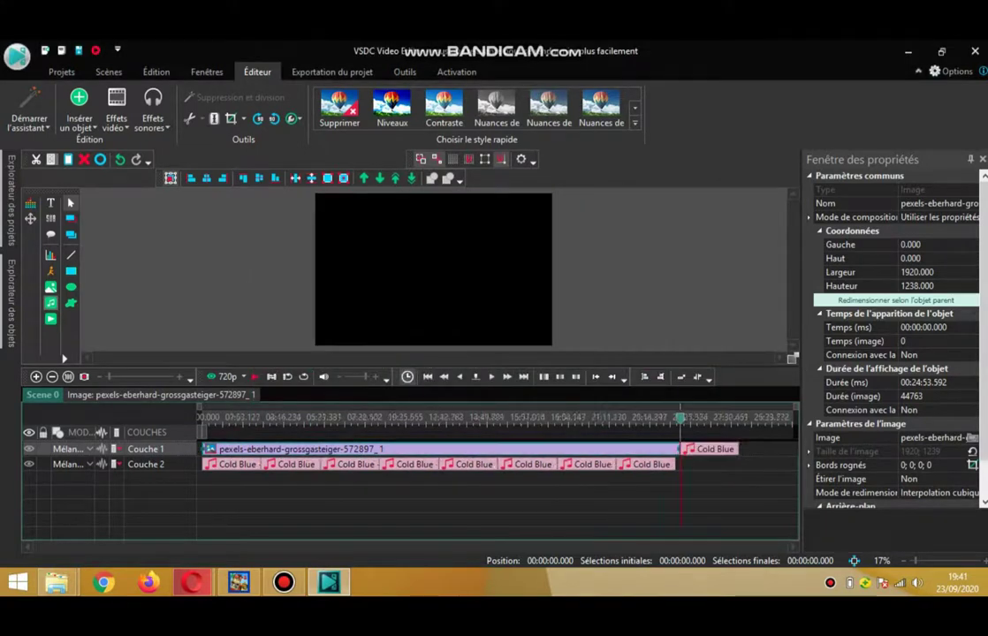
drag(709, 449, 706, 464)
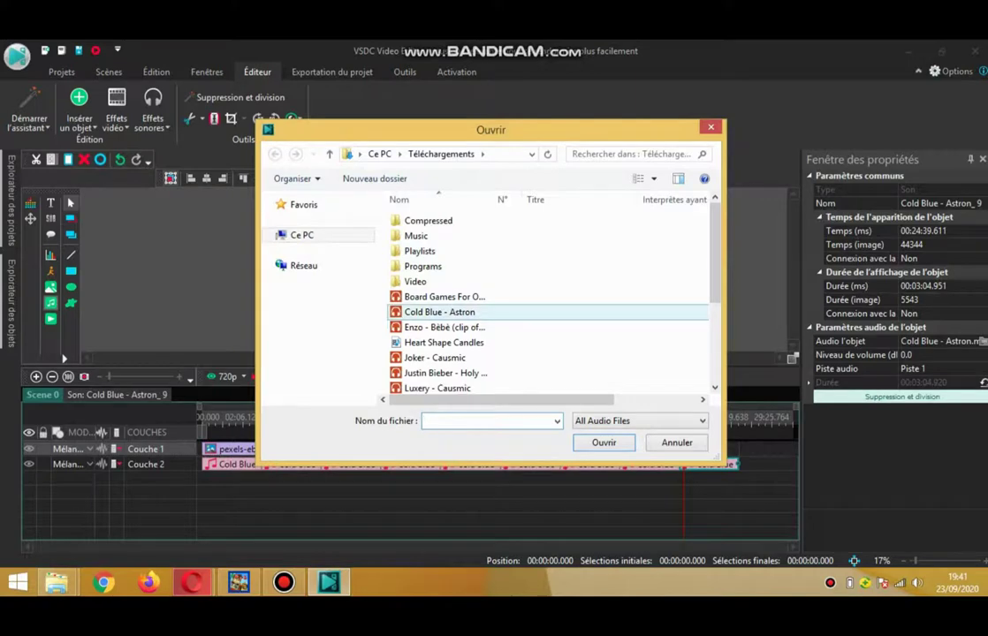
Add a tenth copy of Cold Blue - Astron after the ninth on Couche 2 and extend the image clip to about 31 min 8 s.
double_click(439, 312)
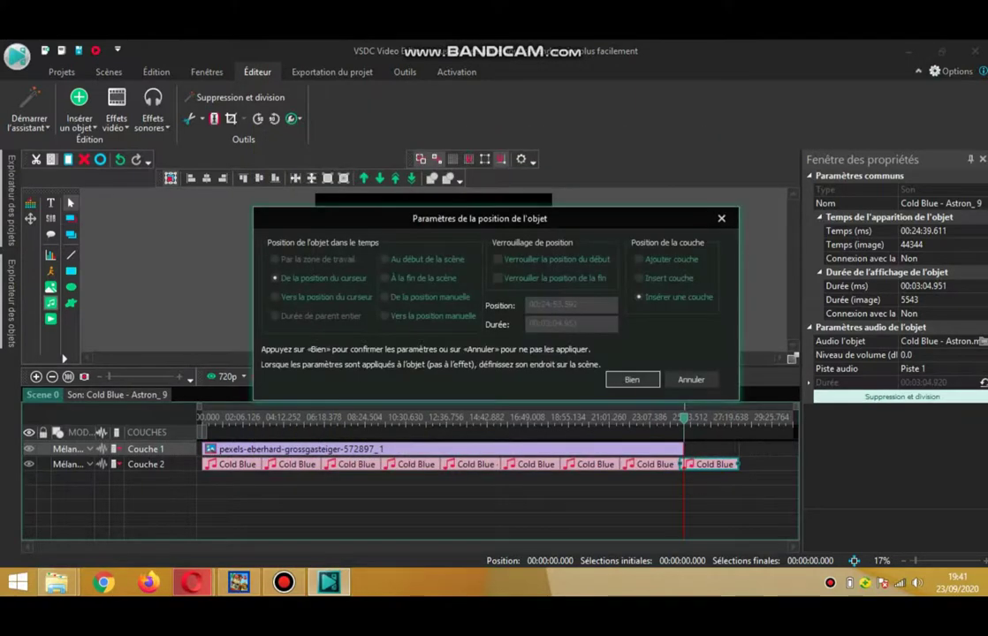
key(Return)
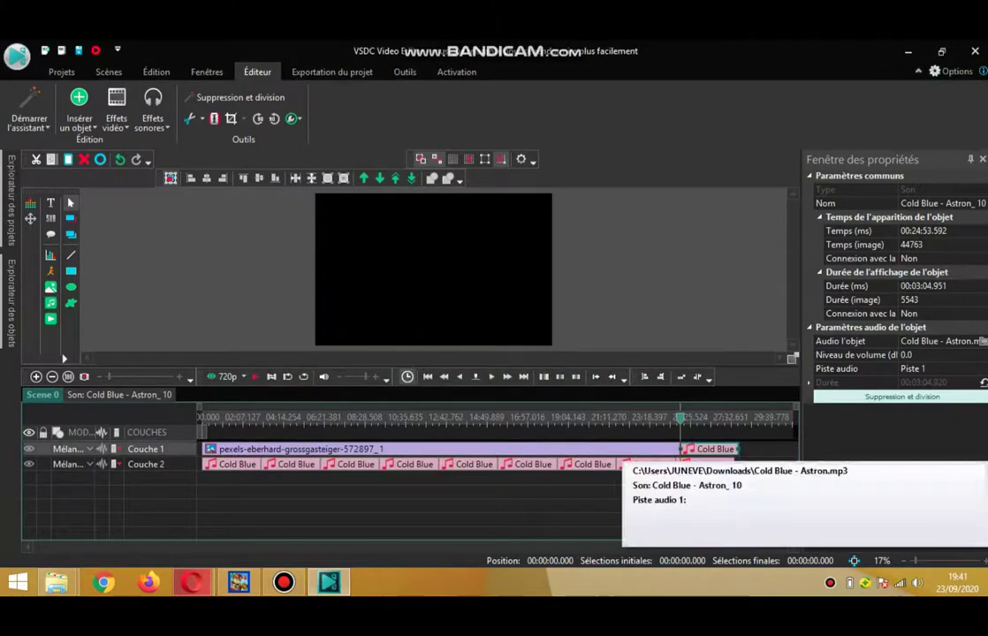
drag(710, 449, 764, 464)
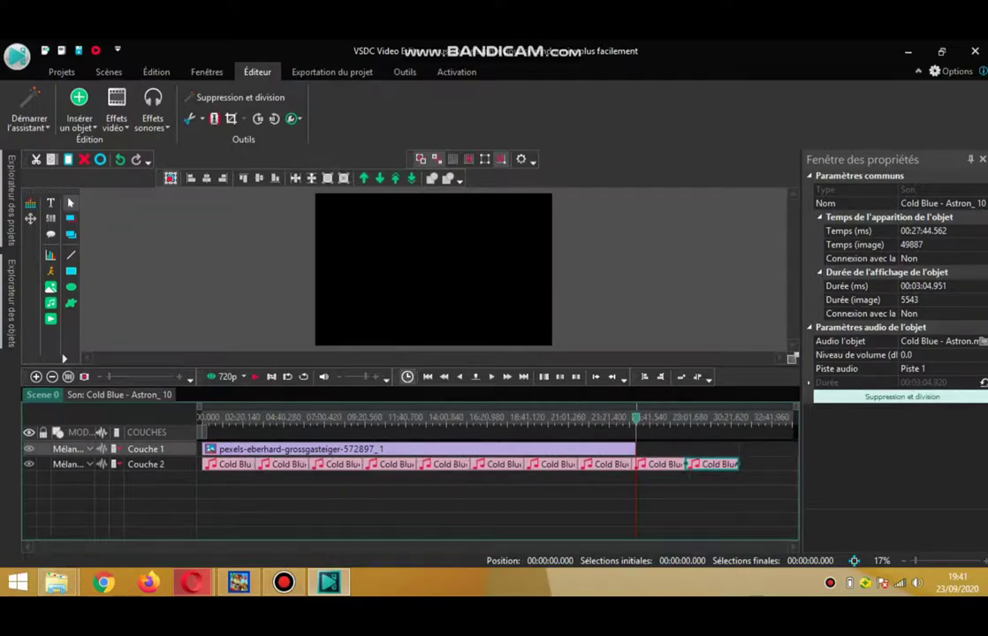
click(583, 449)
drag(635, 449, 744, 449)
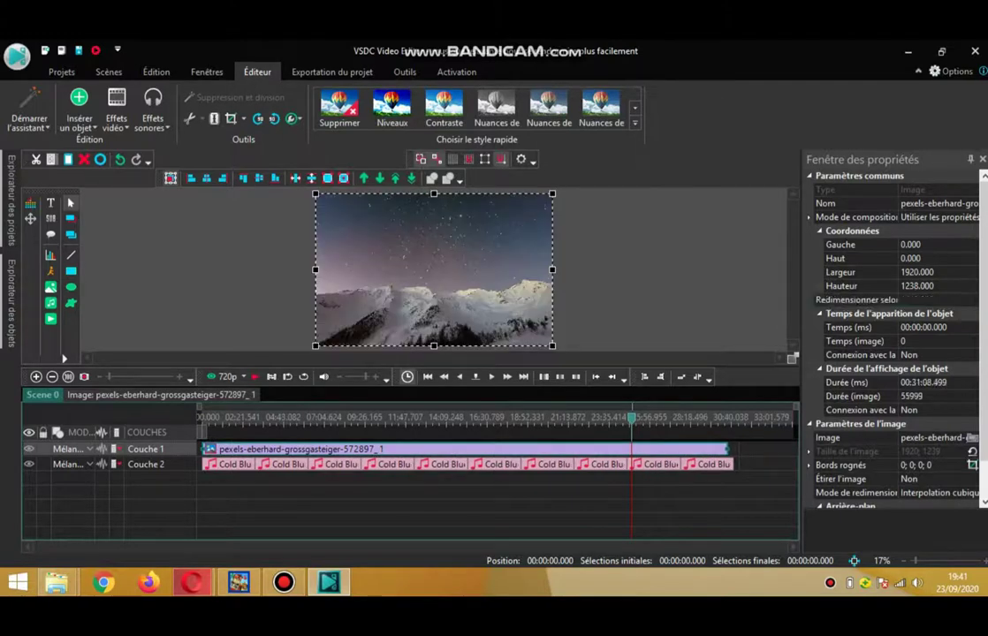
Adjust the image clip's end on Couche 1 to match the tenth music clip's end, at about 30 min 49 s.
drag(732, 449, 739, 449)
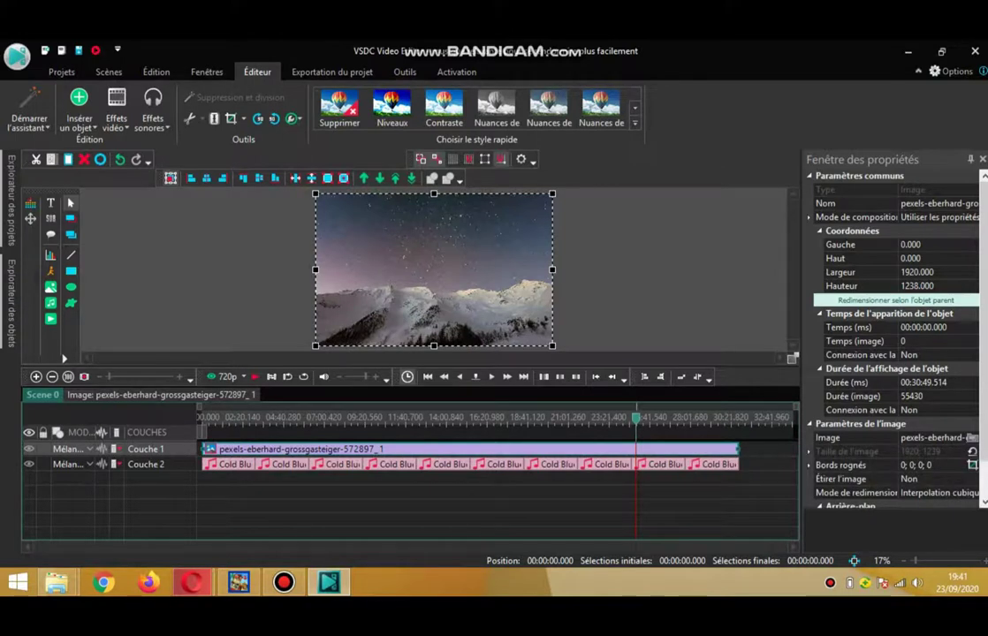
Set the preview quality to 1080p and play a short part of the scene from about 1 min 27 s.
drag(636, 418, 227, 417)
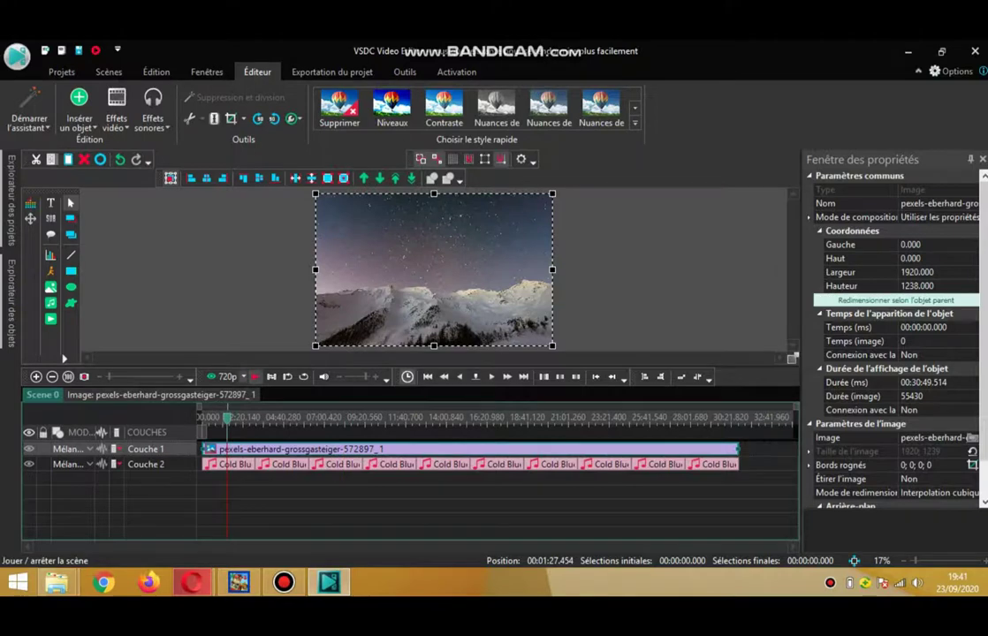
click(227, 377)
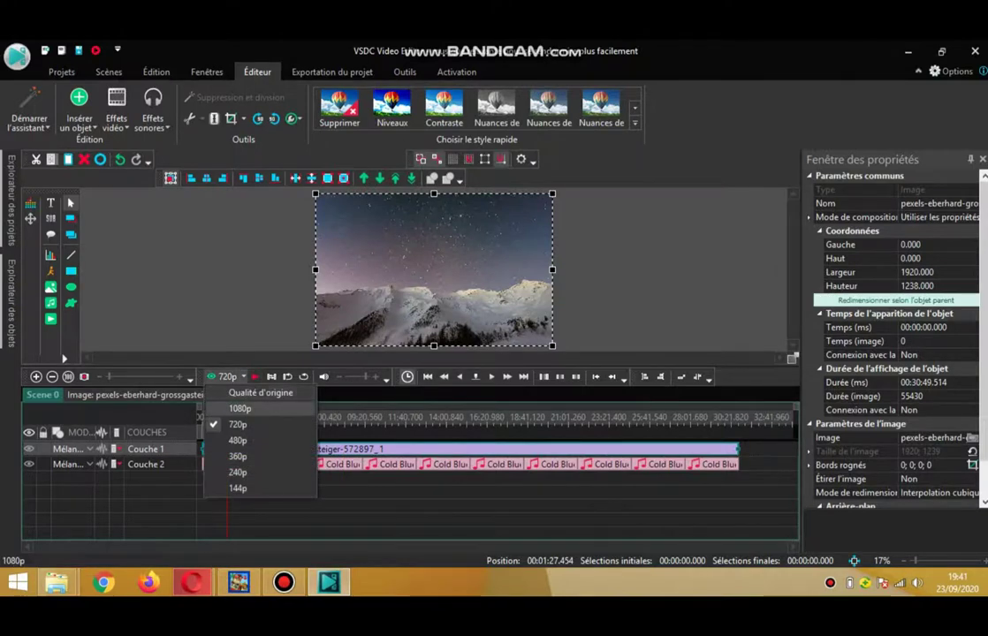
click(239, 408)
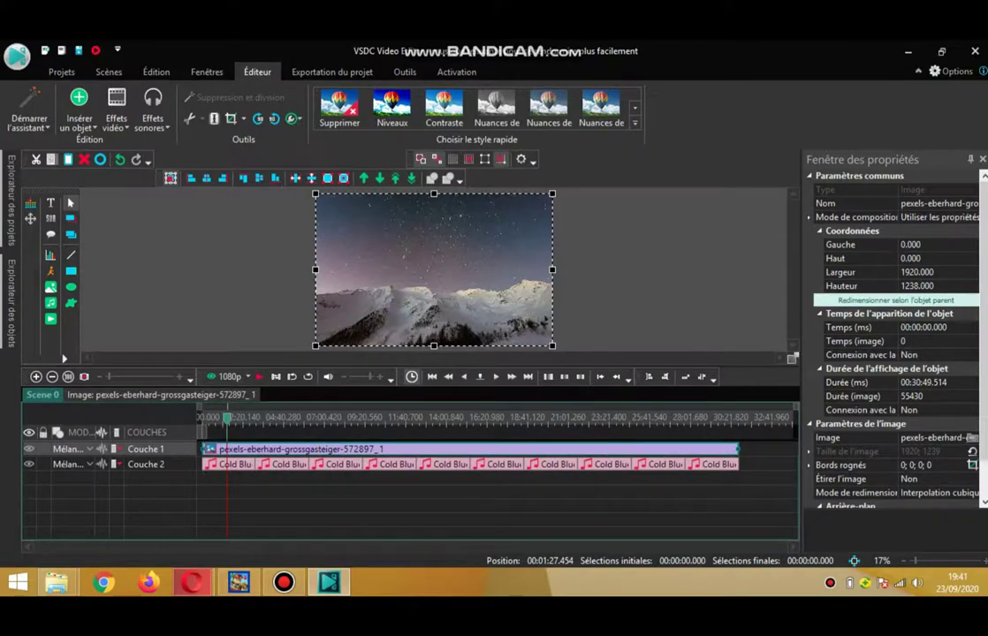
click(258, 377)
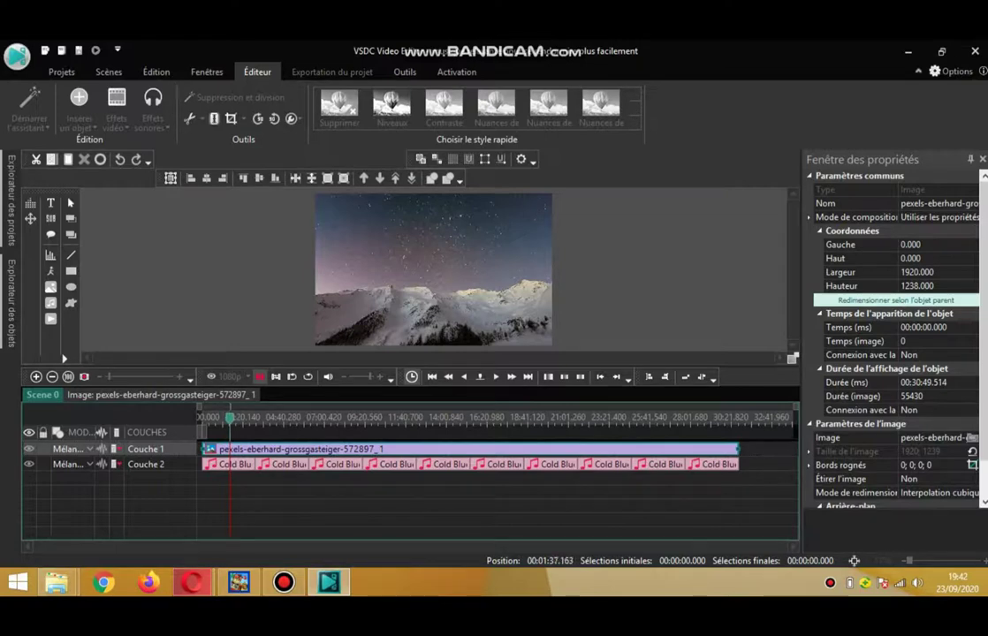
key(space)
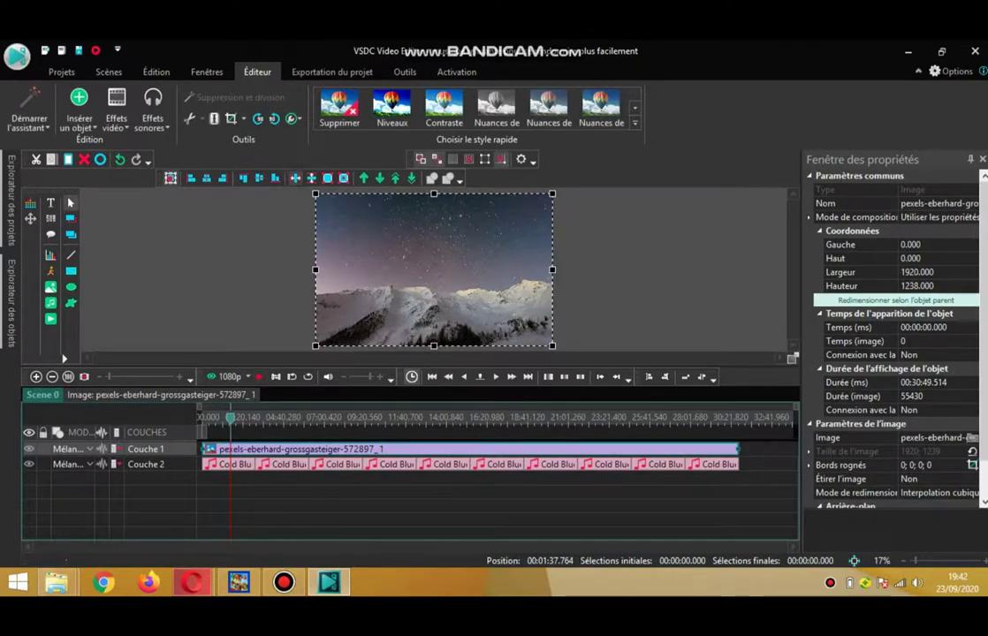
Choose MPG as the project's export format and set the framing (Cadrage) to 100 %.
click(333, 71)
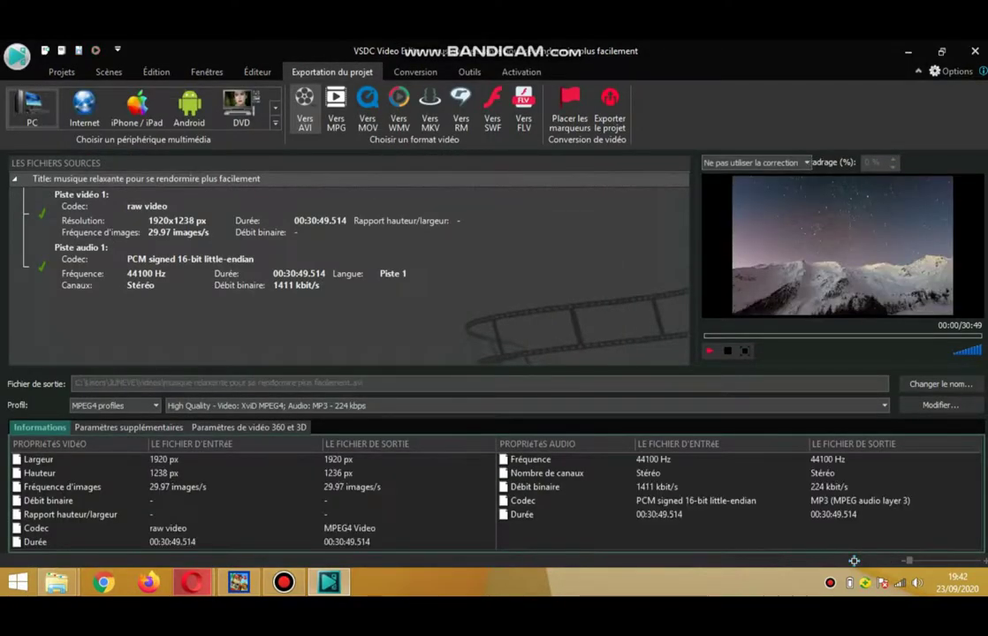
click(335, 110)
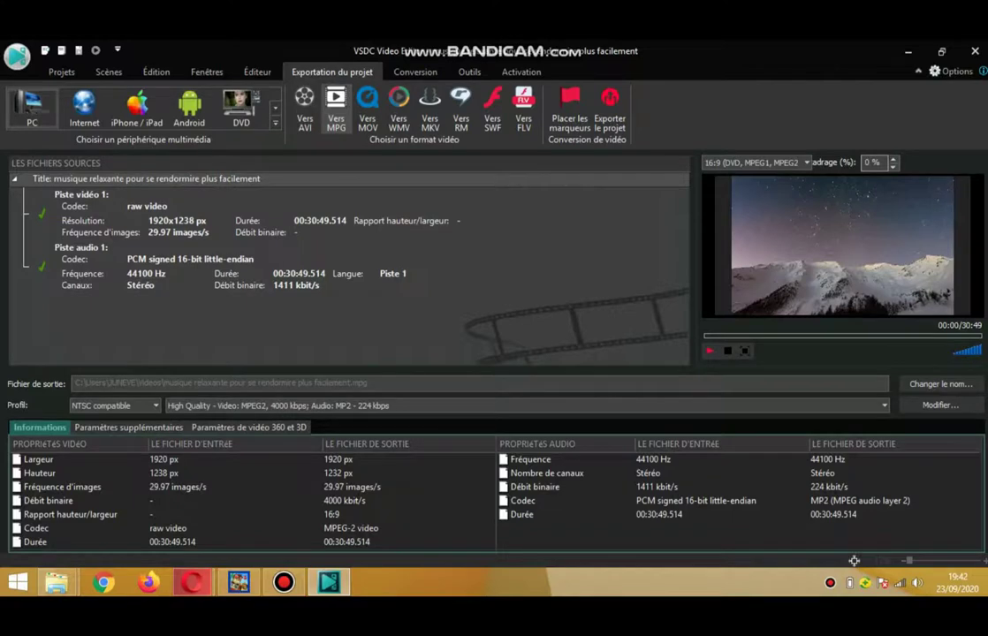
key(BackSpace)
key(ampersand)
text(100)
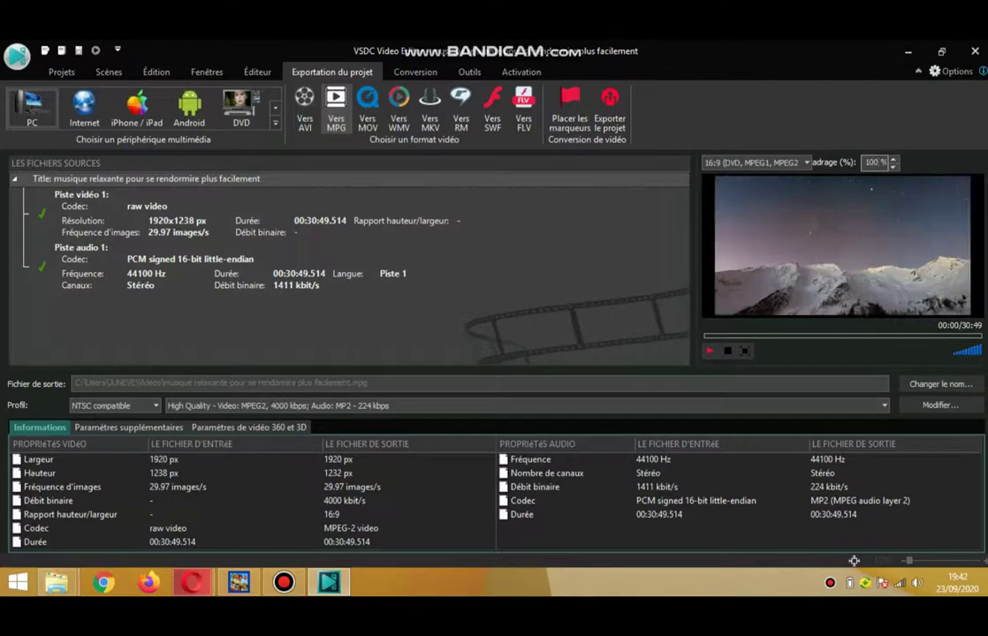
click(349, 267)
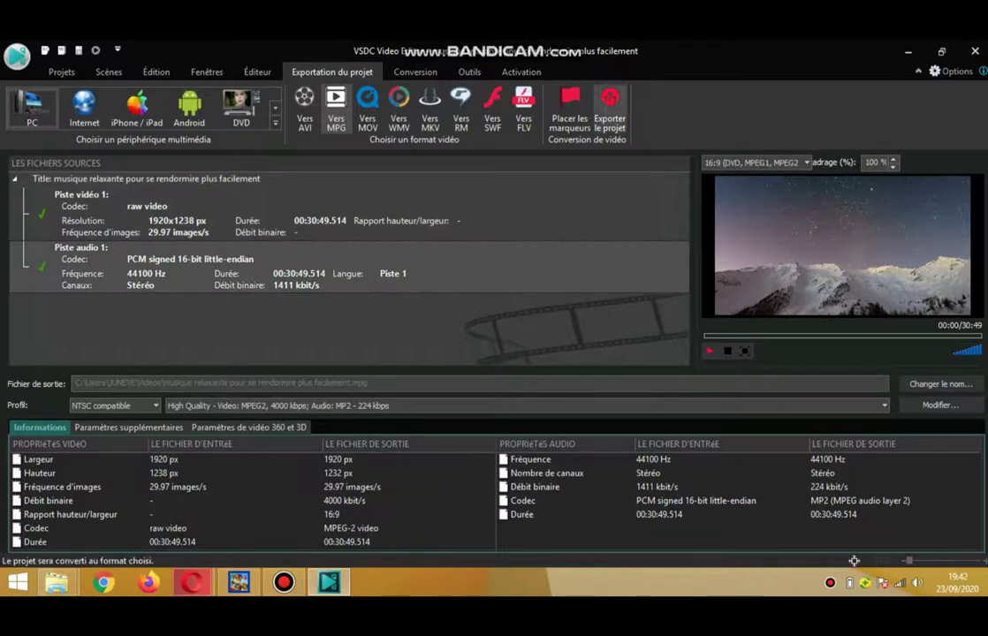
Start exporting the project as an MPG video, continuing without the premium features.
click(610, 113)
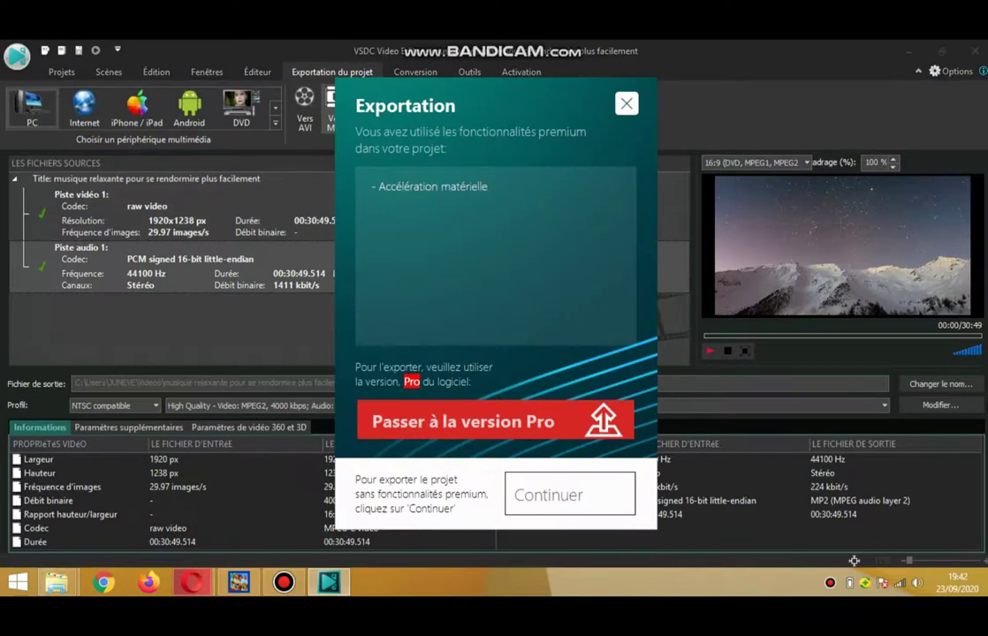
click(569, 494)
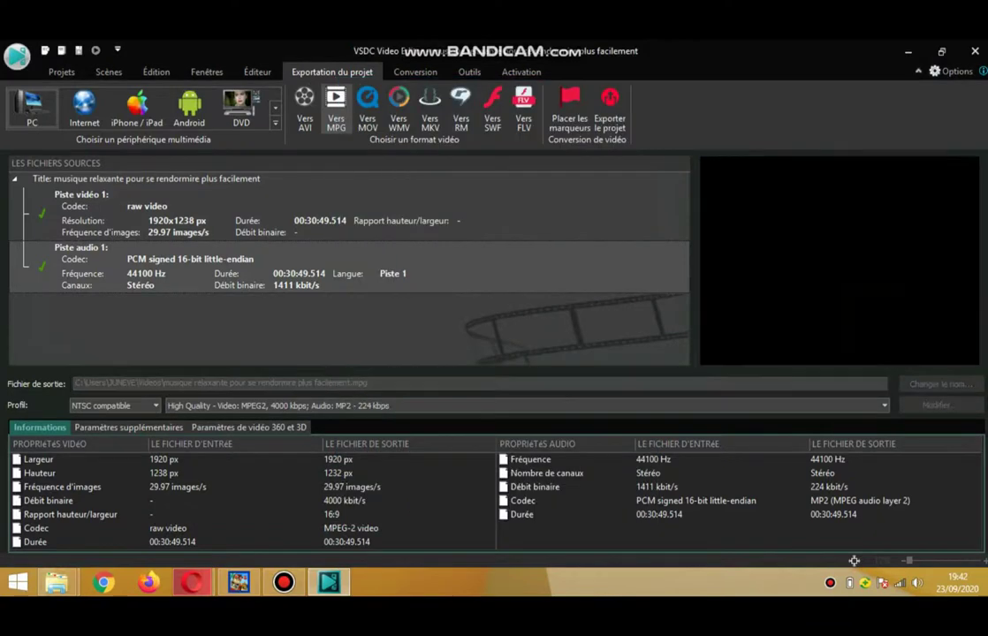